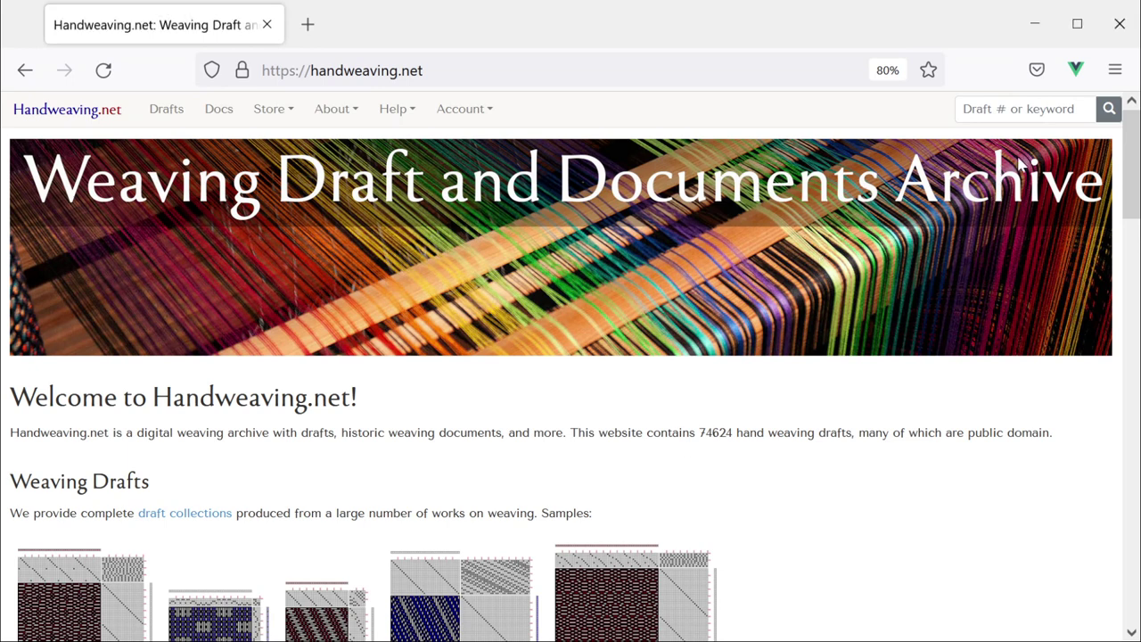
# - Search the Handweaving.net archive for draft number 47006
pyautogui.click(1027, 113)
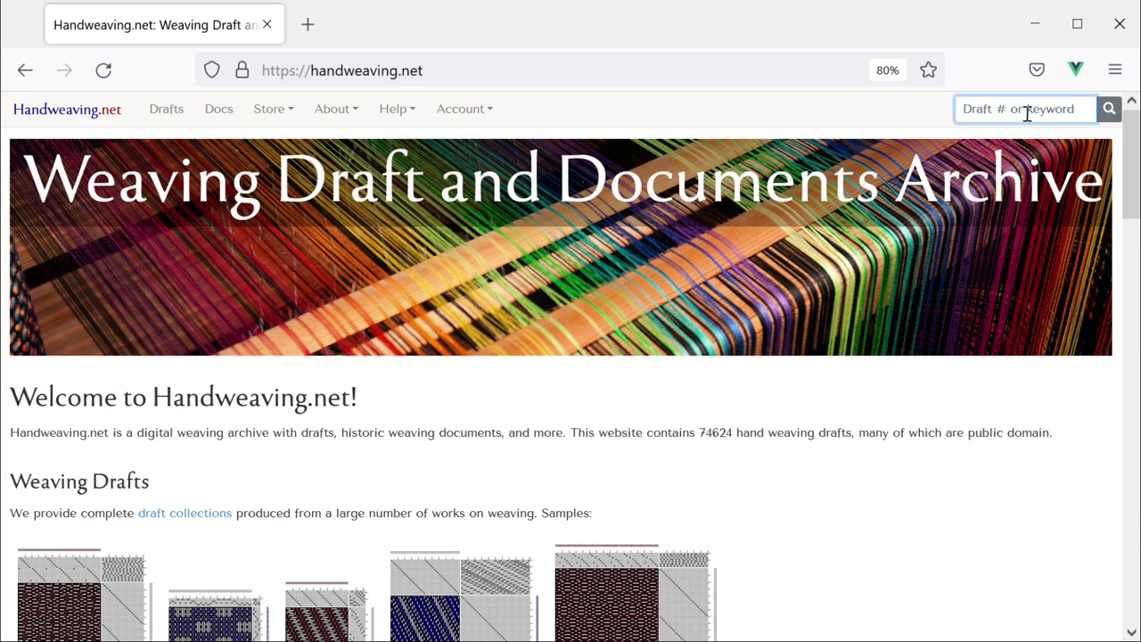
pyautogui.write('47006')
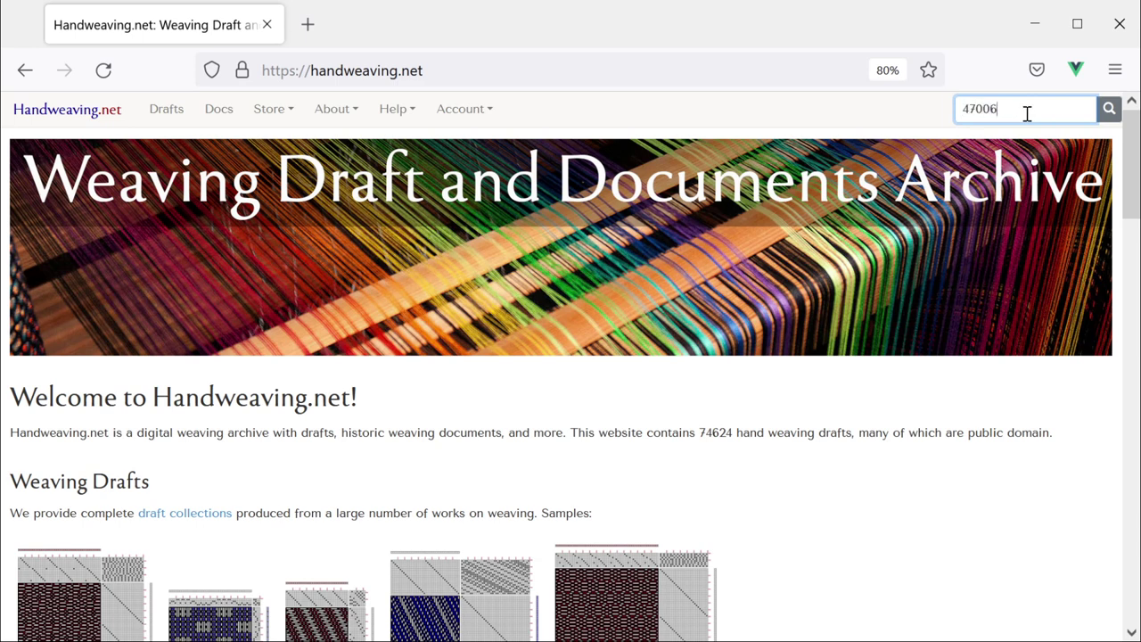
pyautogui.click(1110, 109)
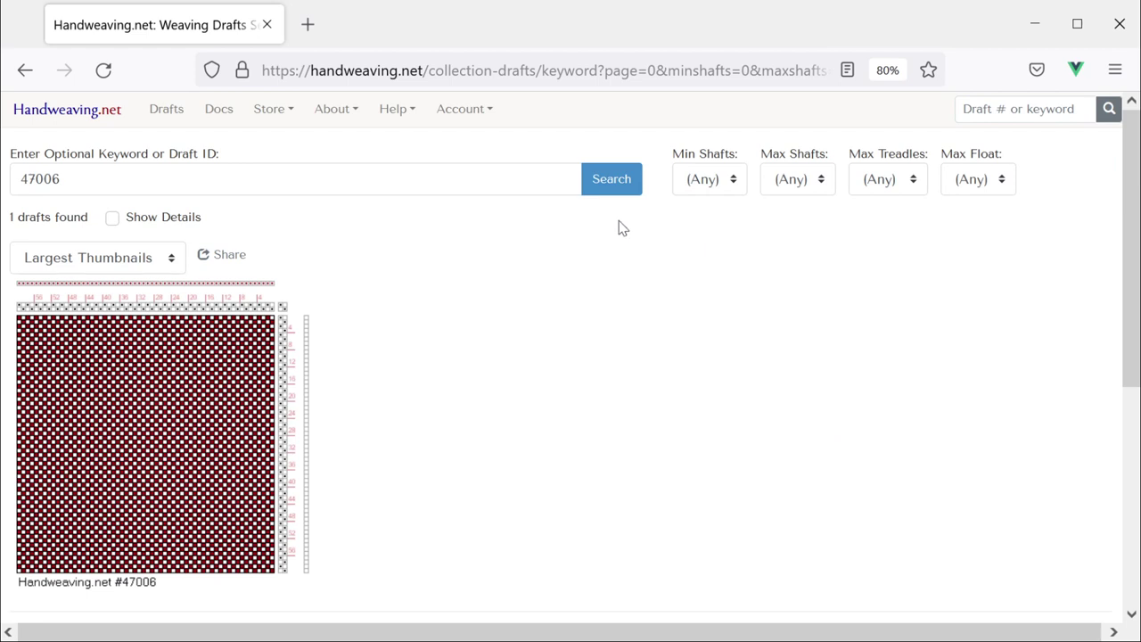
# - Open the draft #47006 detail page and launch it in the Draft Color Editor via Actions » Color »
pyautogui.click(182, 381)
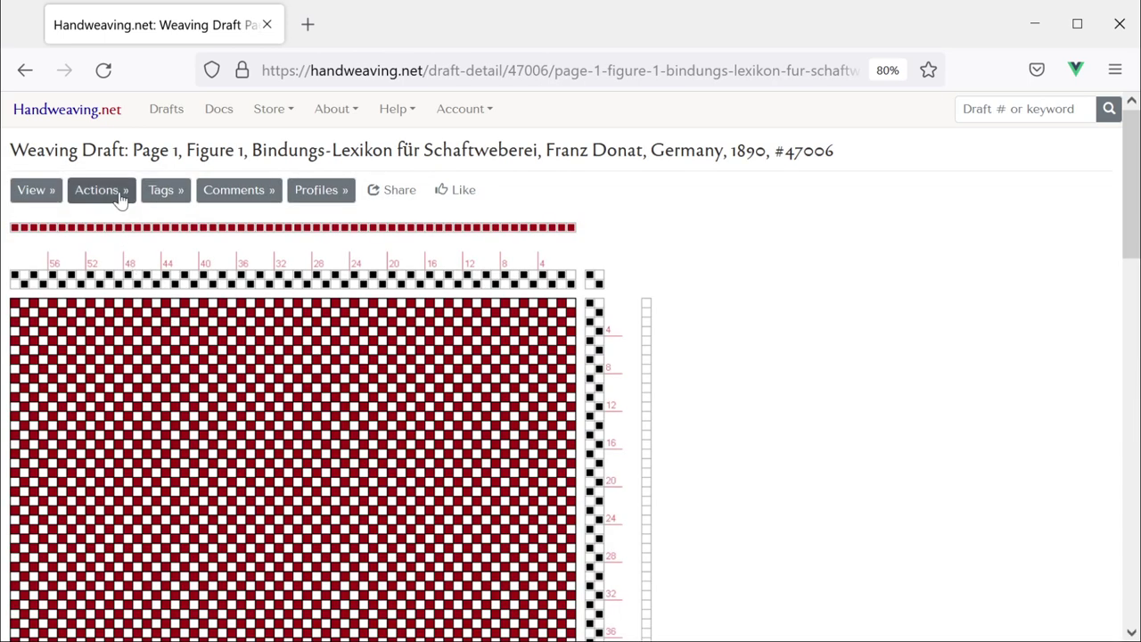
pyautogui.click(121, 198)
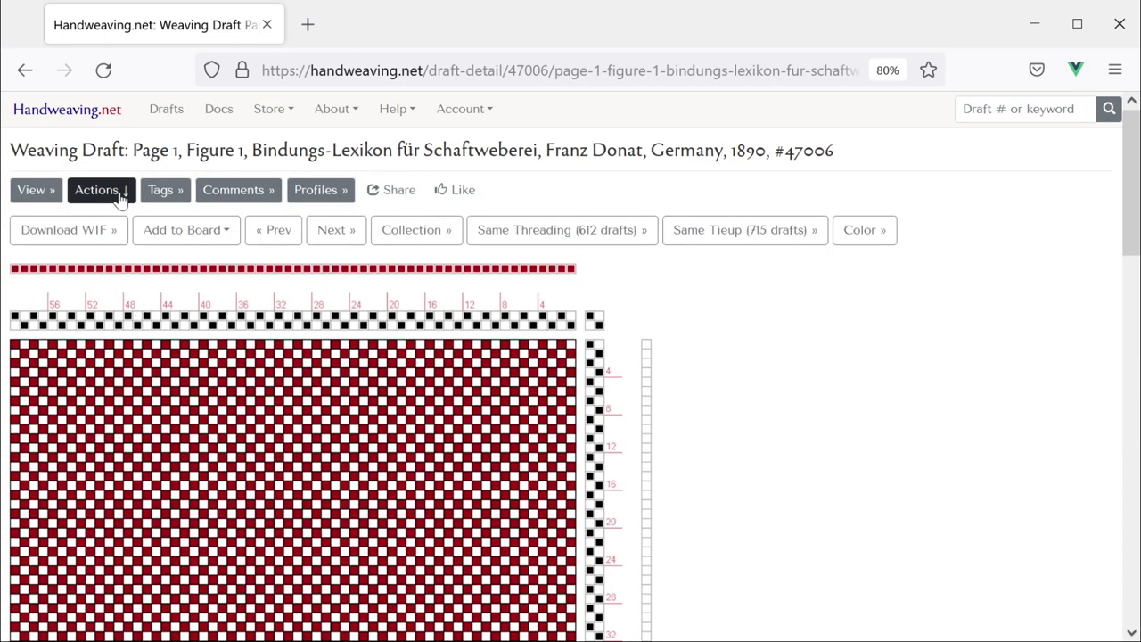
pyautogui.click(863, 234)
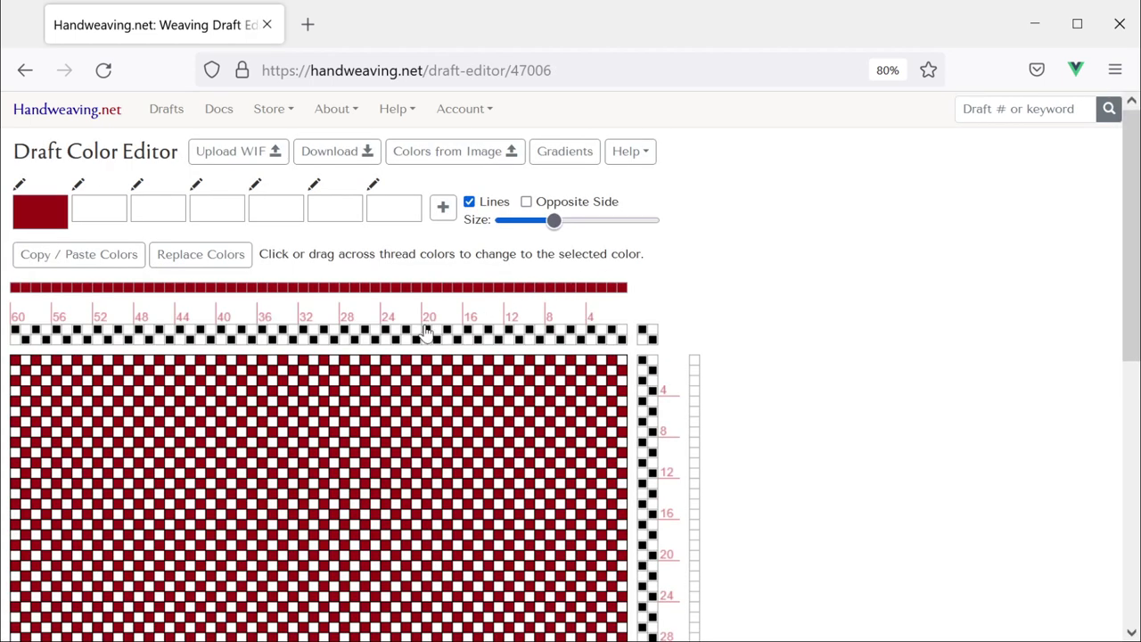
# - Recolour the first palette swatch purple and the second a bright orange
pyautogui.click(20, 186)
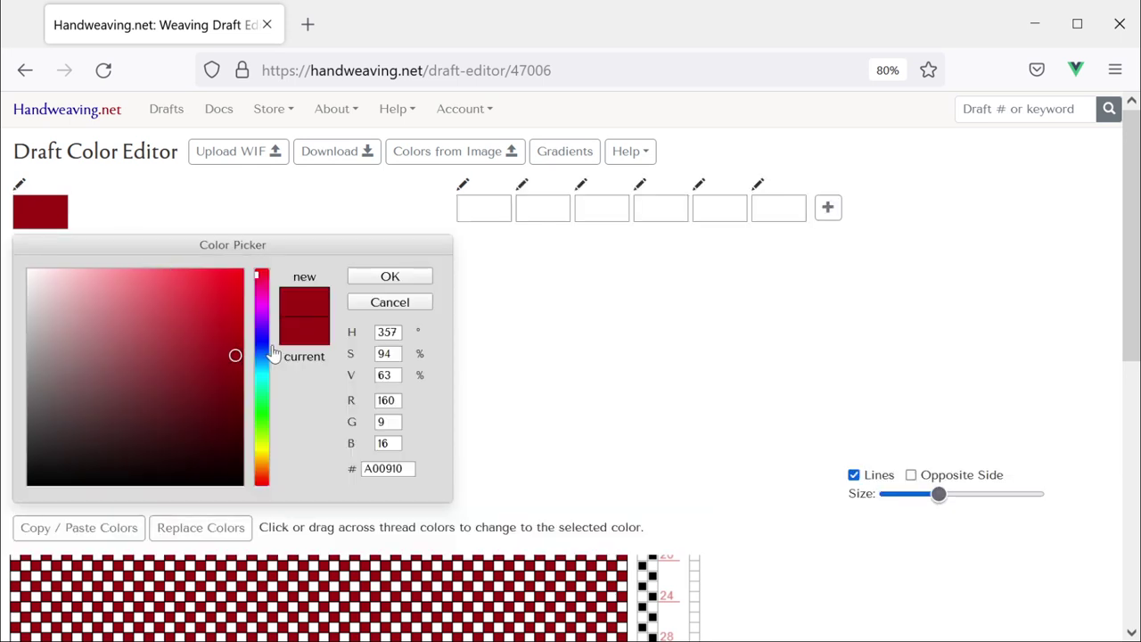
pyautogui.moveTo(262, 323)
pyautogui.mouseDown()
pyautogui.moveTo(262, 311)
pyautogui.moveTo(264, 325)
pyautogui.mouseUp()
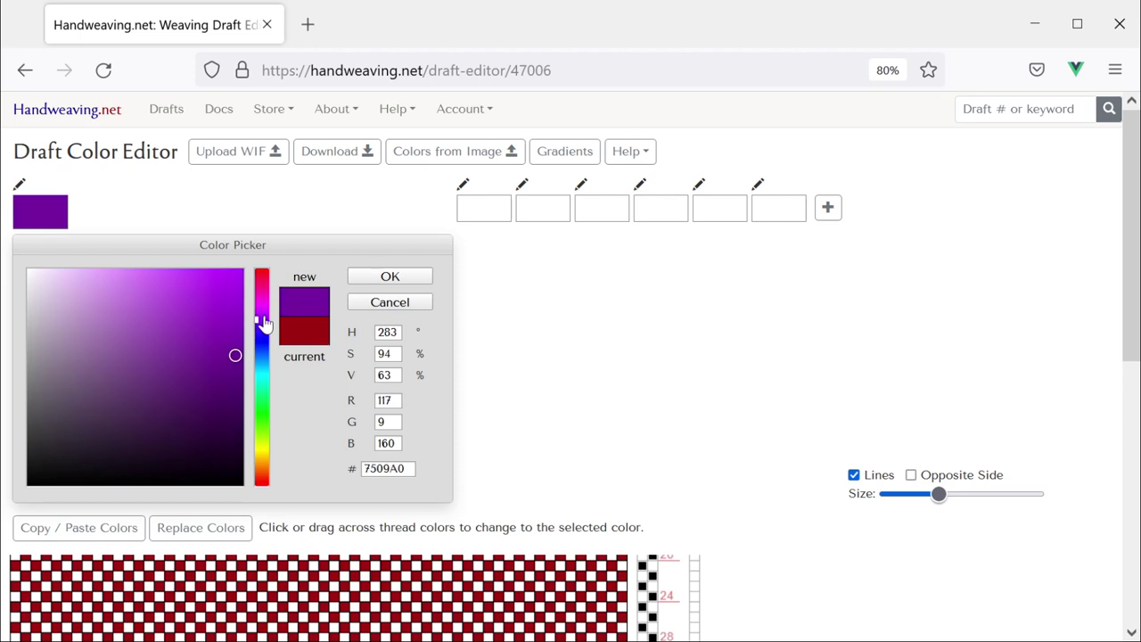
pyautogui.click(390, 278)
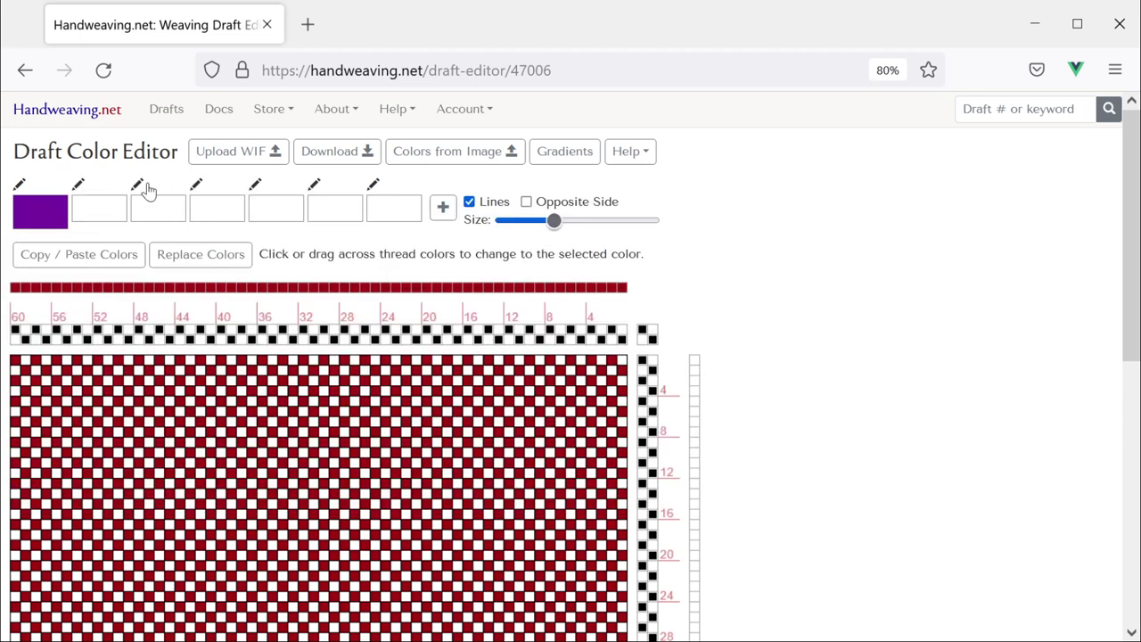
pyautogui.click(79, 186)
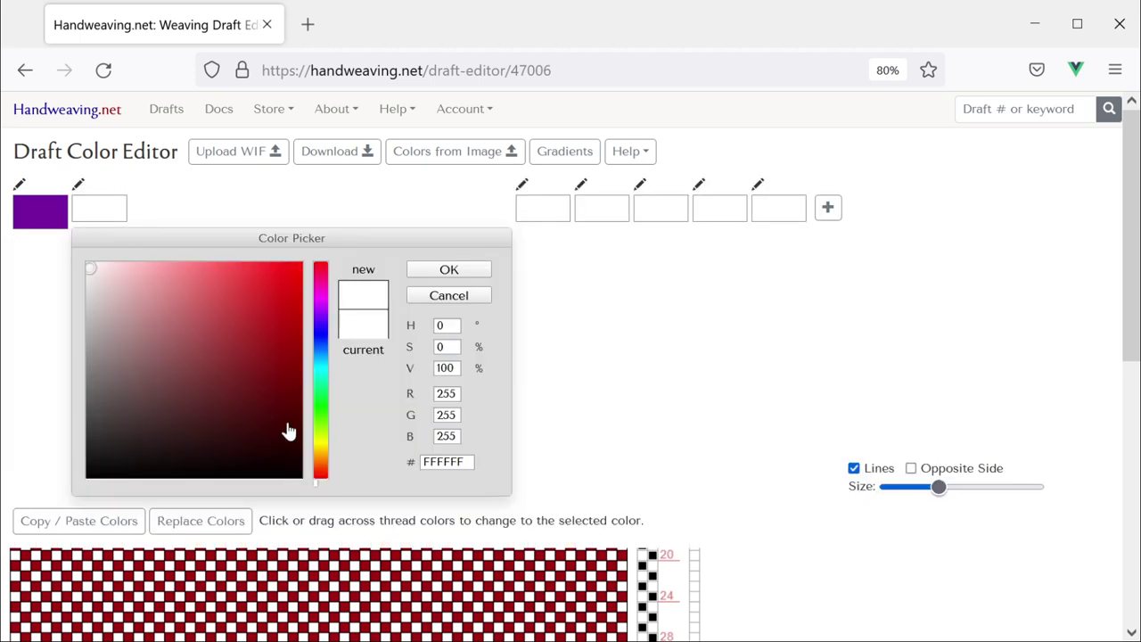
pyautogui.moveTo(315, 473)
pyautogui.mouseDown()
pyautogui.moveTo(321, 485)
pyautogui.moveTo(323, 459)
pyautogui.mouseUp()
pyautogui.click(250, 269)
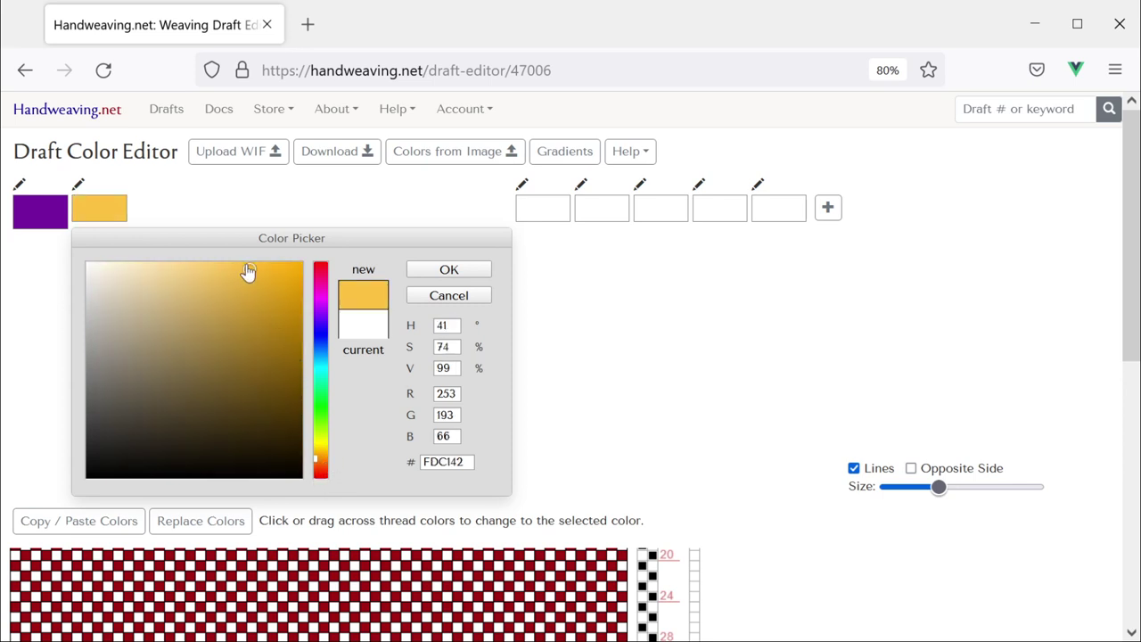
pyautogui.click(428, 269)
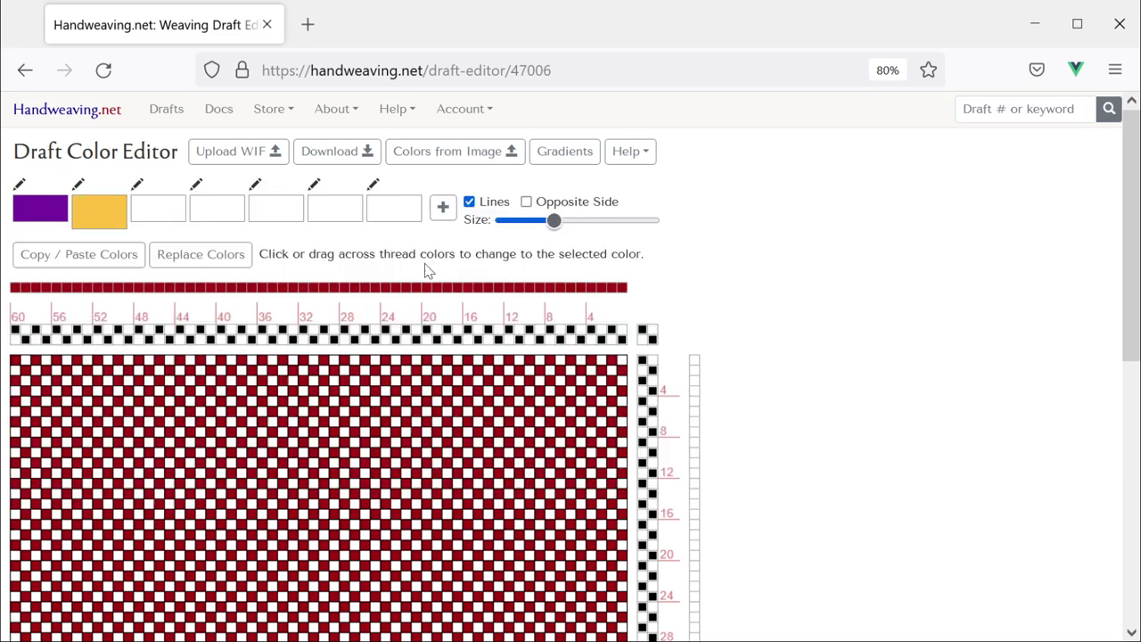
# - Set the third palette swatch to a fully saturated yellow
pyautogui.click(138, 187)
pyautogui.moveTo(378, 475); pyautogui.dragTo(387, 453)
pyautogui.moveTo(150, 270); pyautogui.dragTo(378, 262)
pyautogui.moveTo(380, 451); pyautogui.dragTo(381, 453)
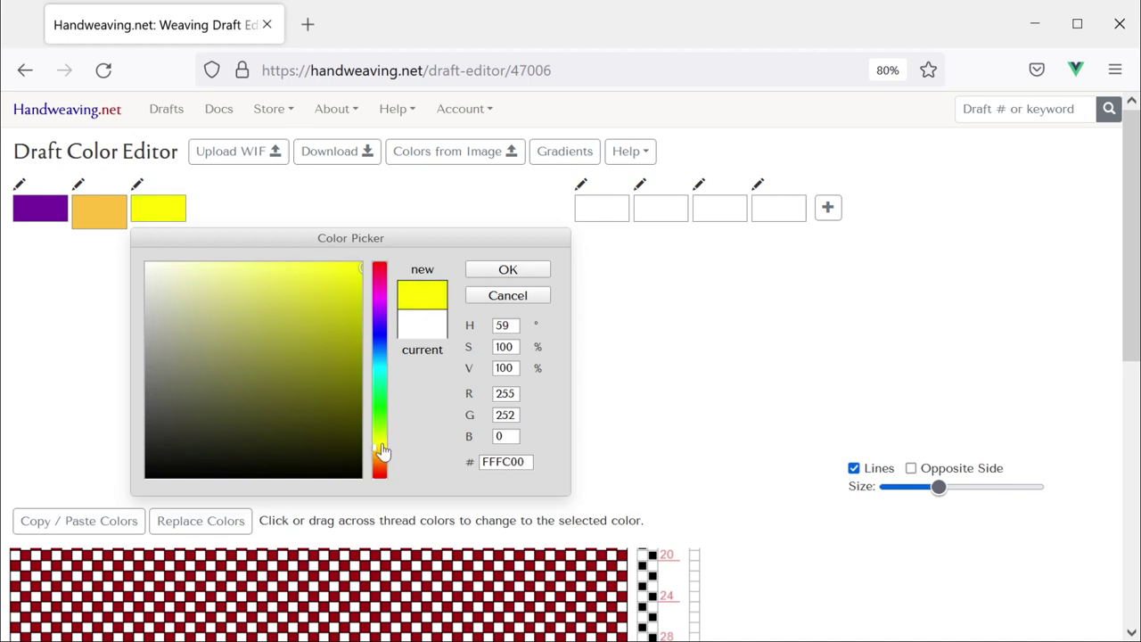
pyautogui.click(505, 271)
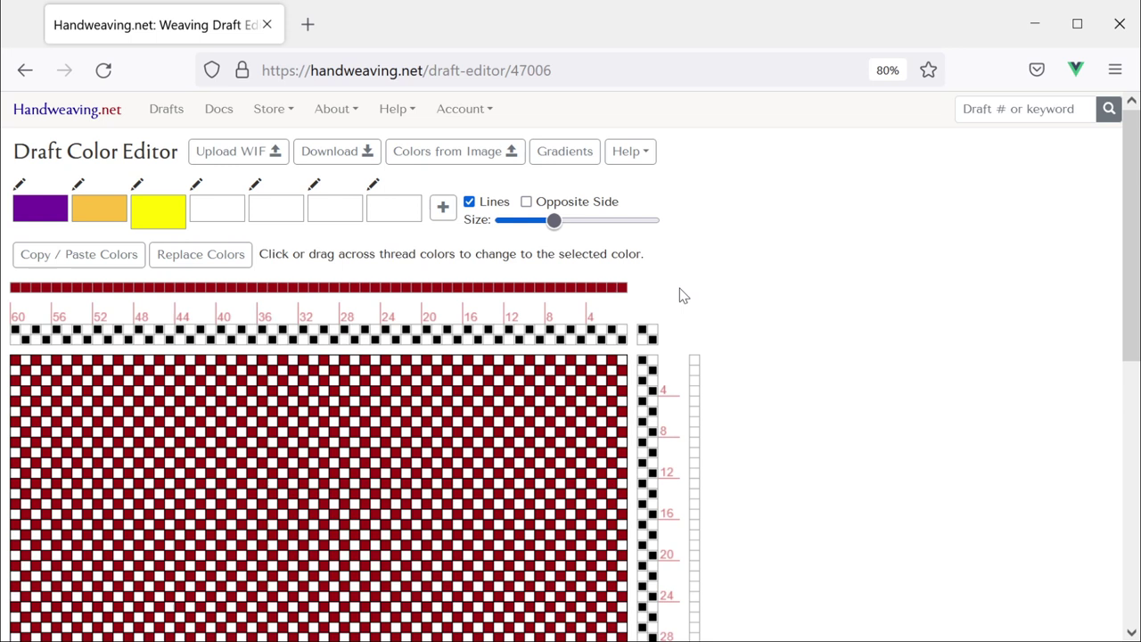
# - Replace the red warp and white weft thread colours with purple
pyautogui.click(47, 220)
pyautogui.click(212, 256)
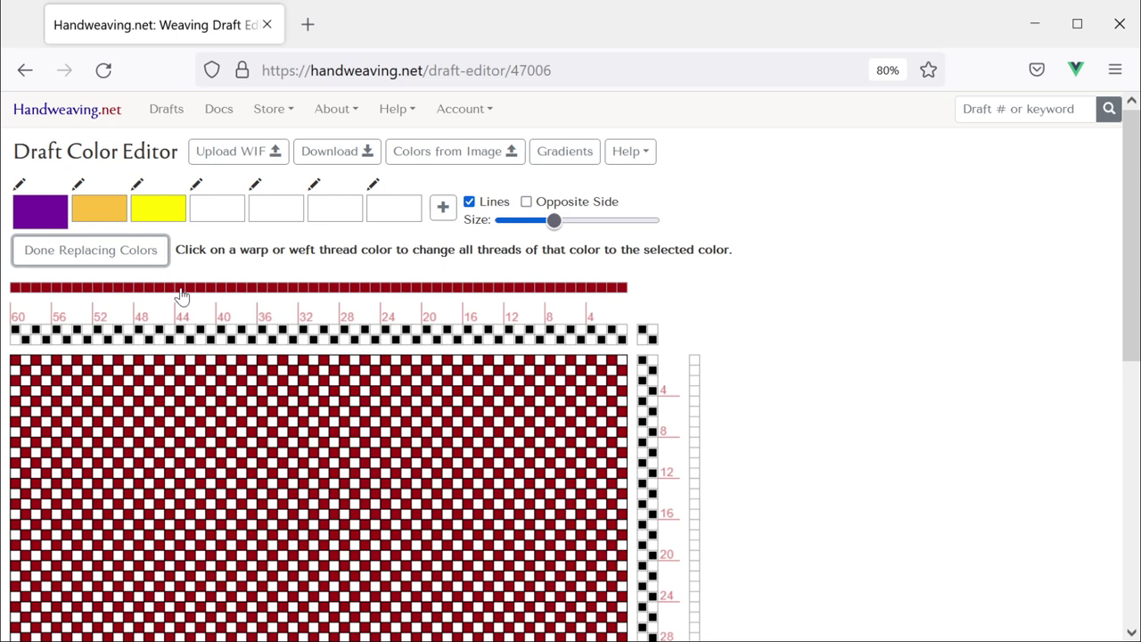
pyautogui.click(181, 288)
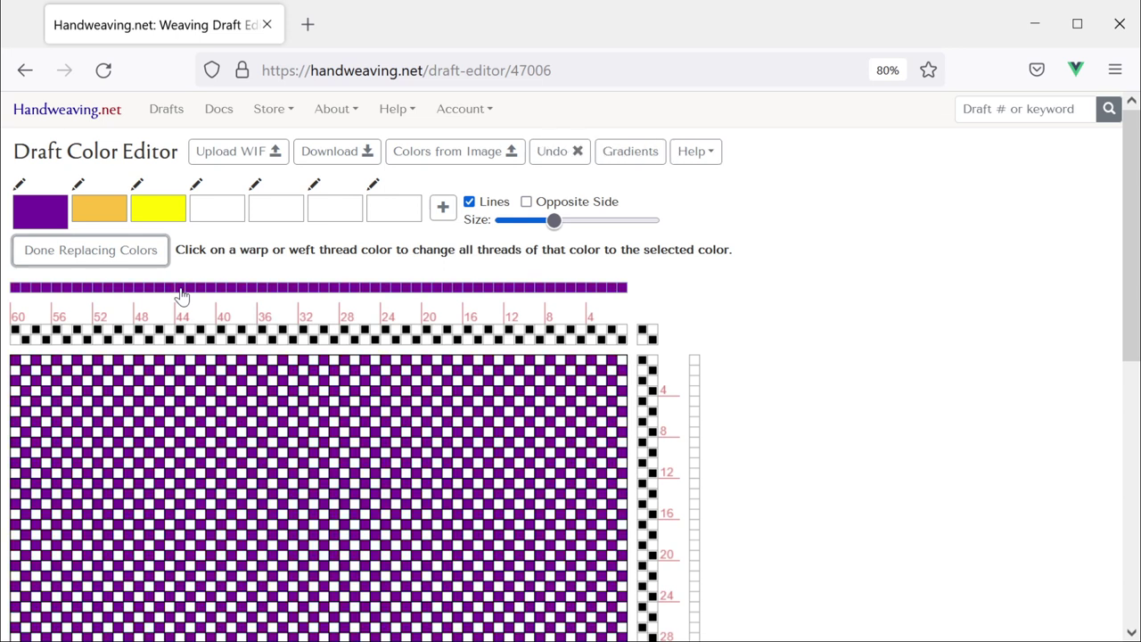
pyautogui.click(695, 379)
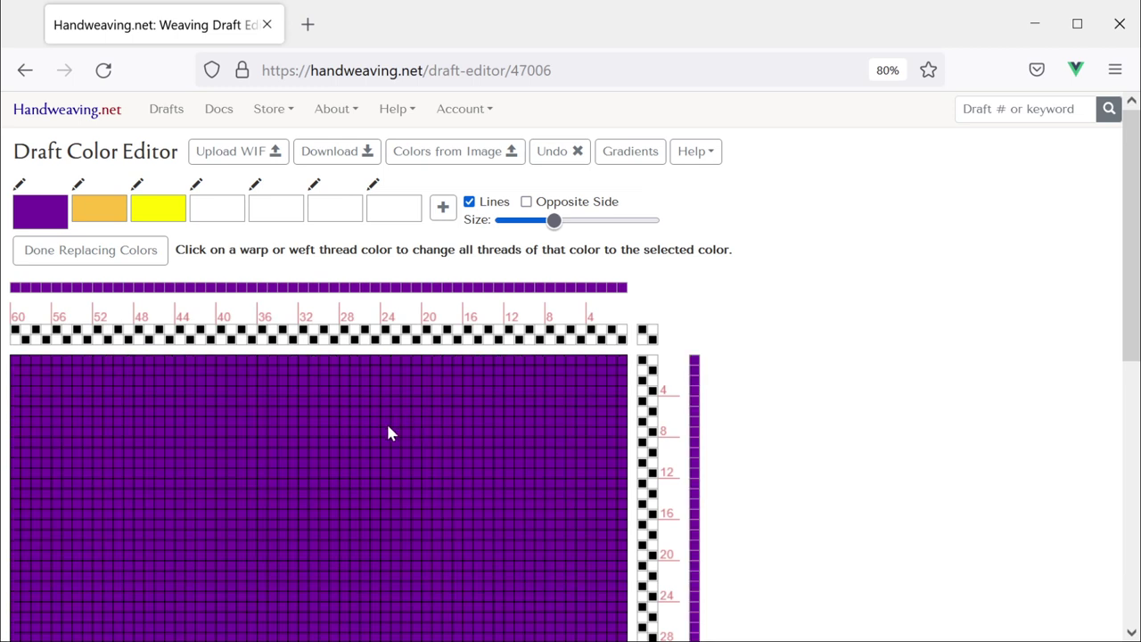
pyautogui.scroll(-3, 368, 420)
pyautogui.scroll(3, 367, 431)
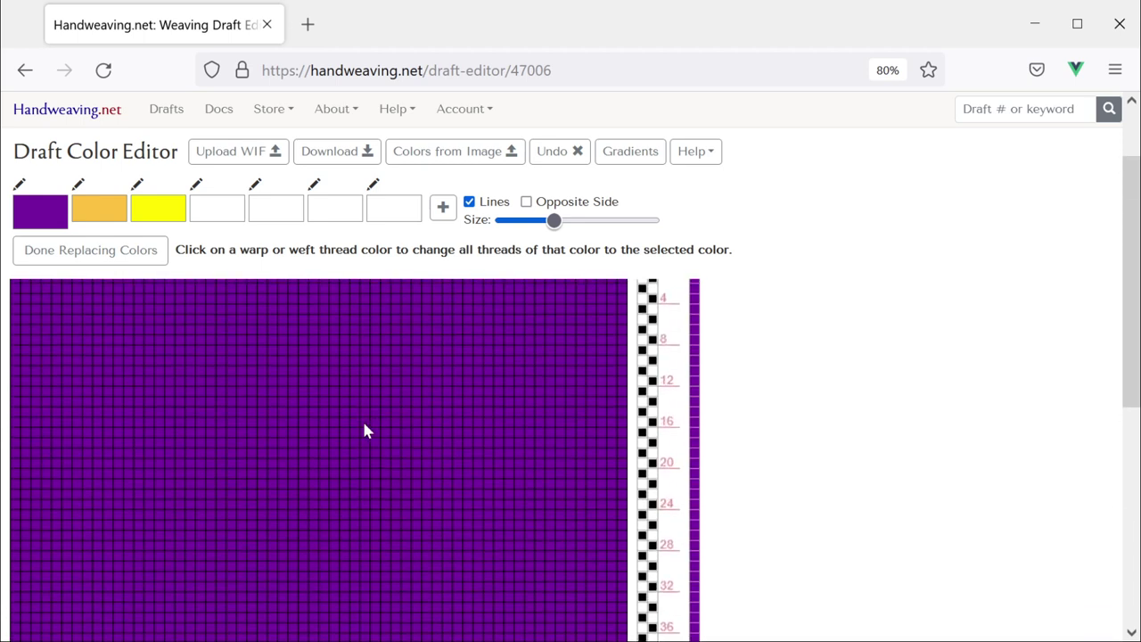
pyautogui.click(69, 257)
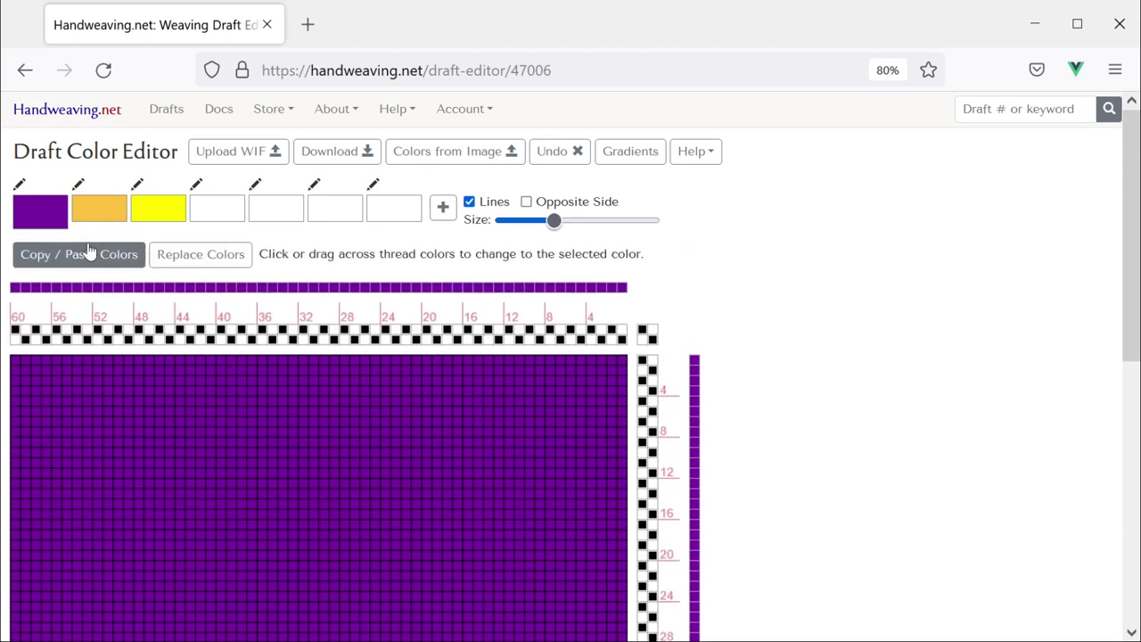
# - Activate the Gradients tool and select all weft threads
pyautogui.click(619, 160)
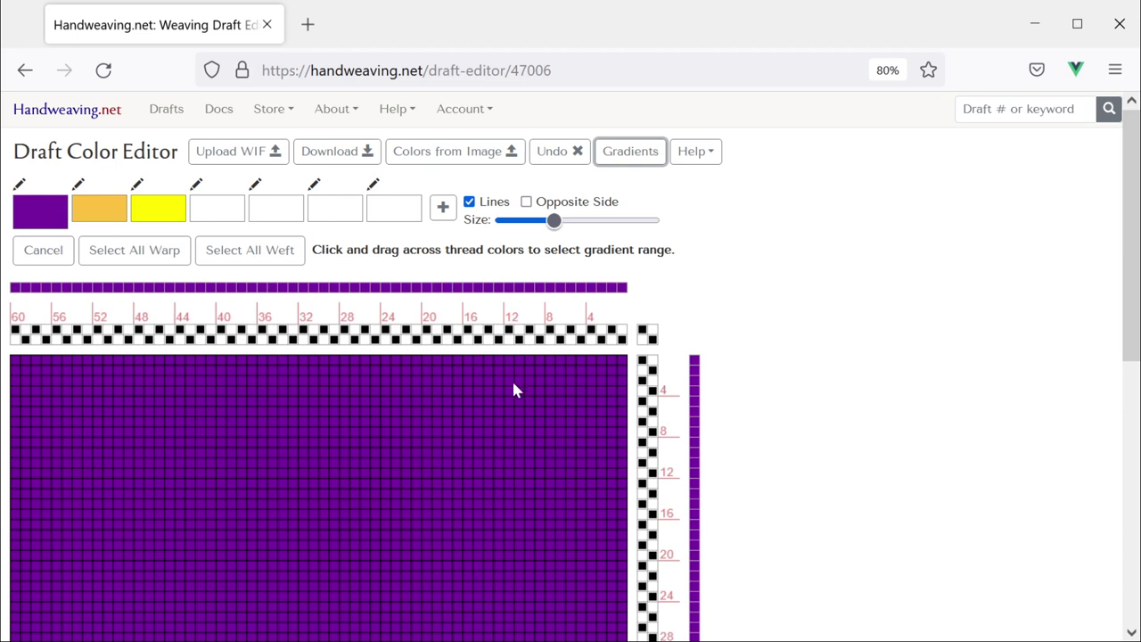
pyautogui.click(272, 253)
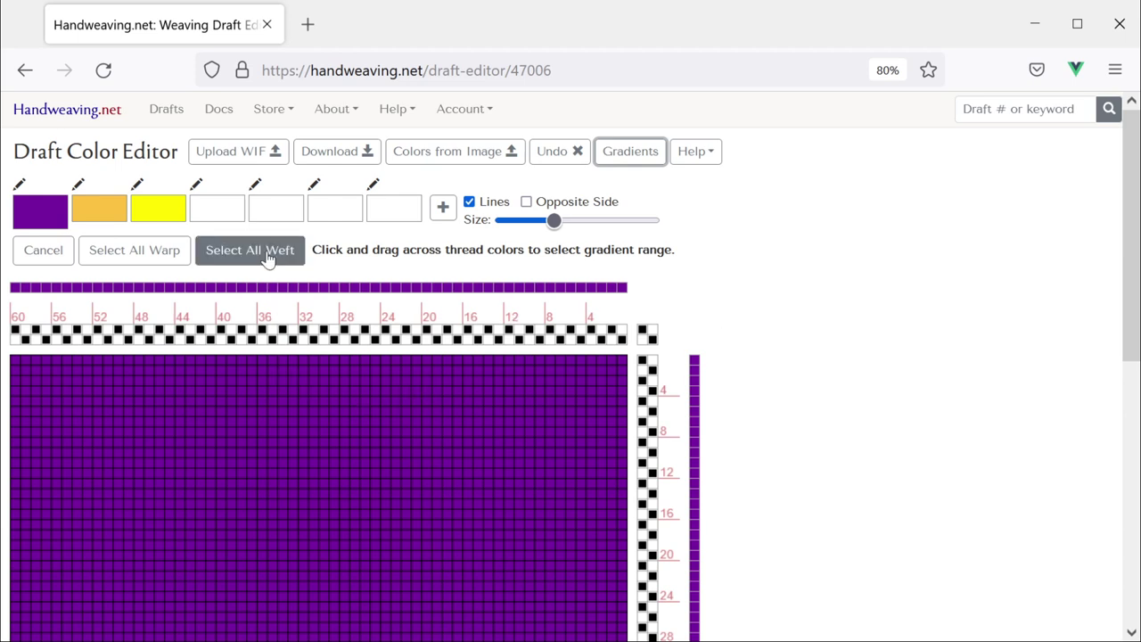
pyautogui.scroll(-2, 844, 434)
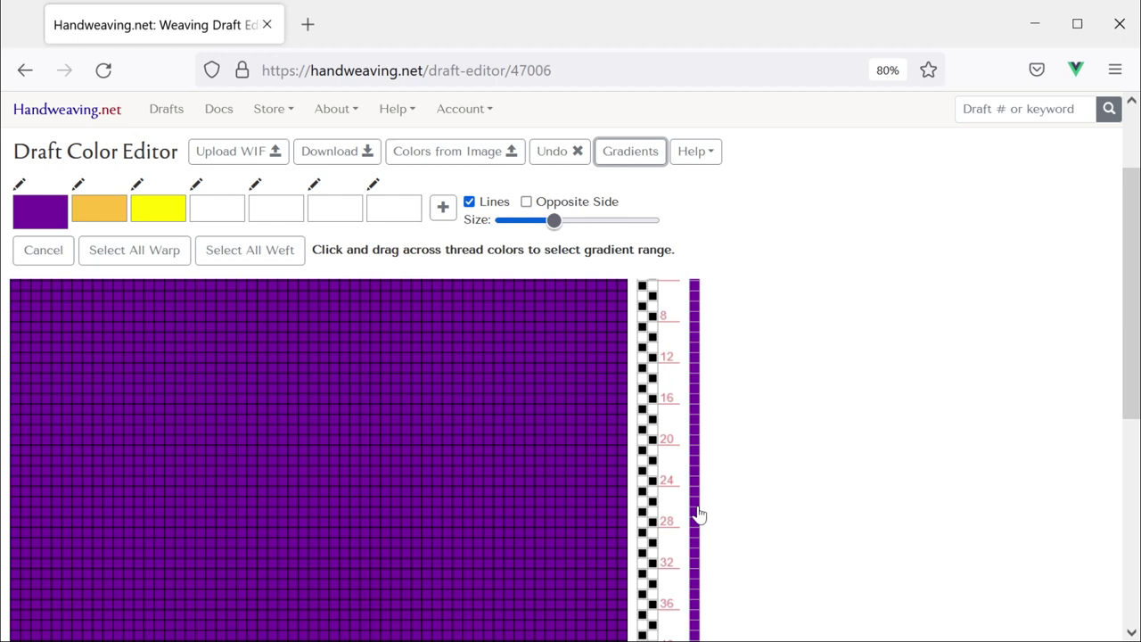
pyautogui.scroll(3, 703, 515)
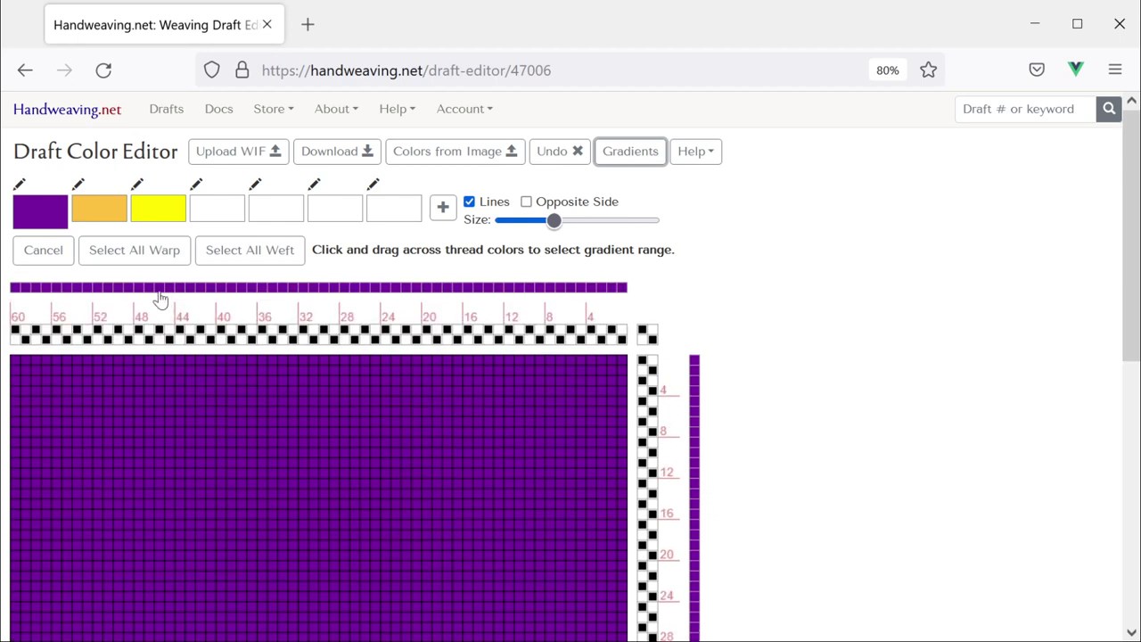
# - Select all warp threads and settle on orange as Color 1 and purple as Color 2
pyautogui.click(126, 255)
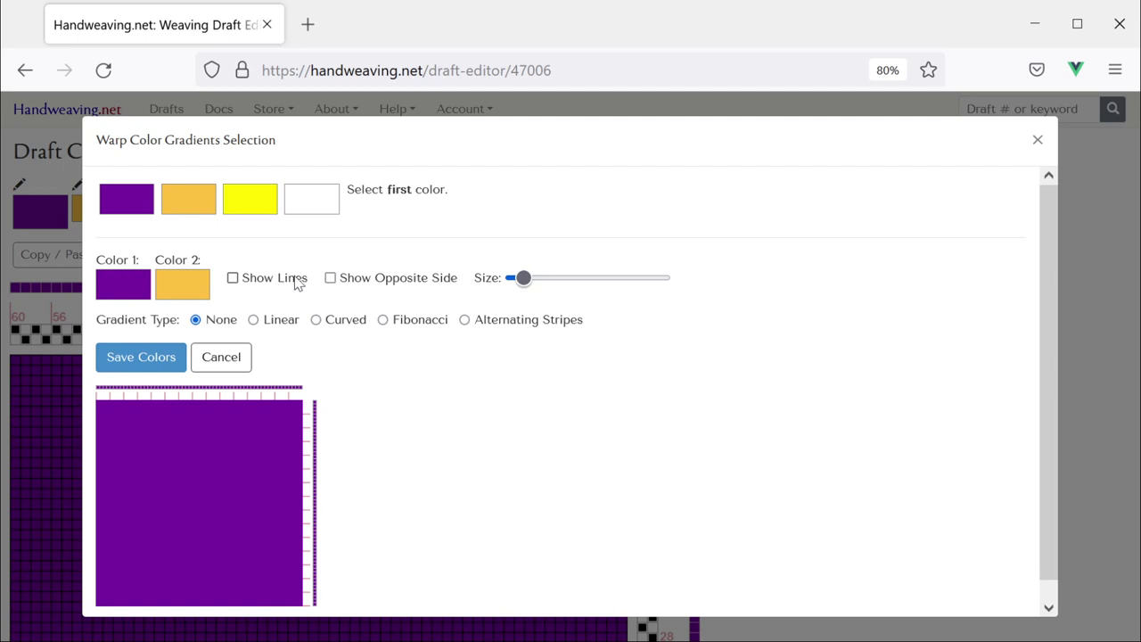
pyautogui.click(190, 210)
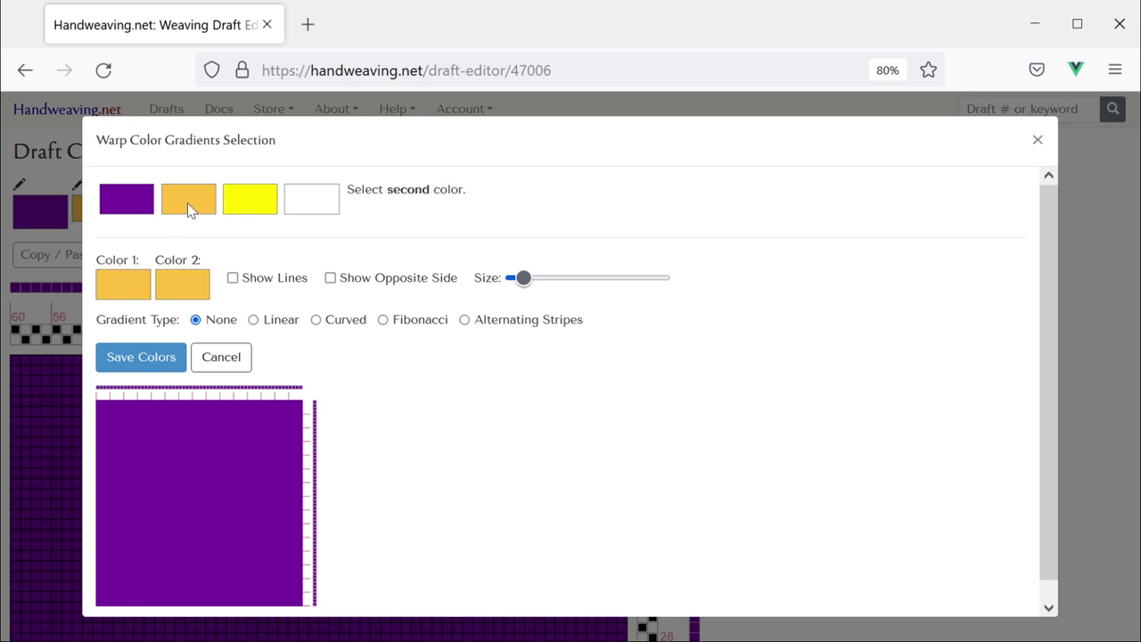
pyautogui.click(130, 207)
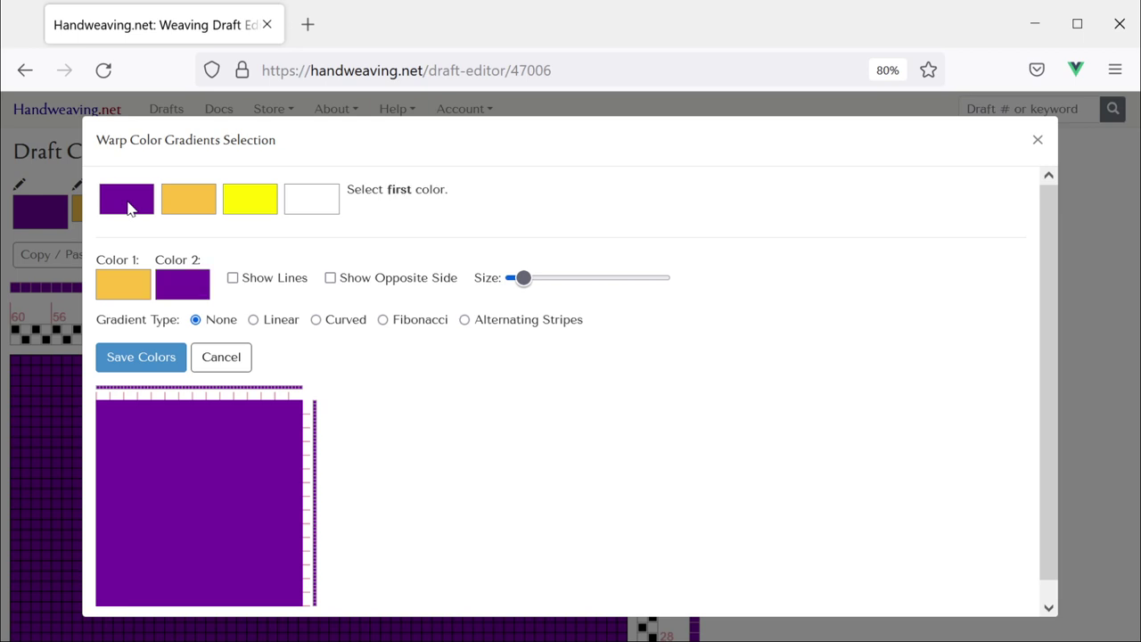
pyautogui.click(252, 207)
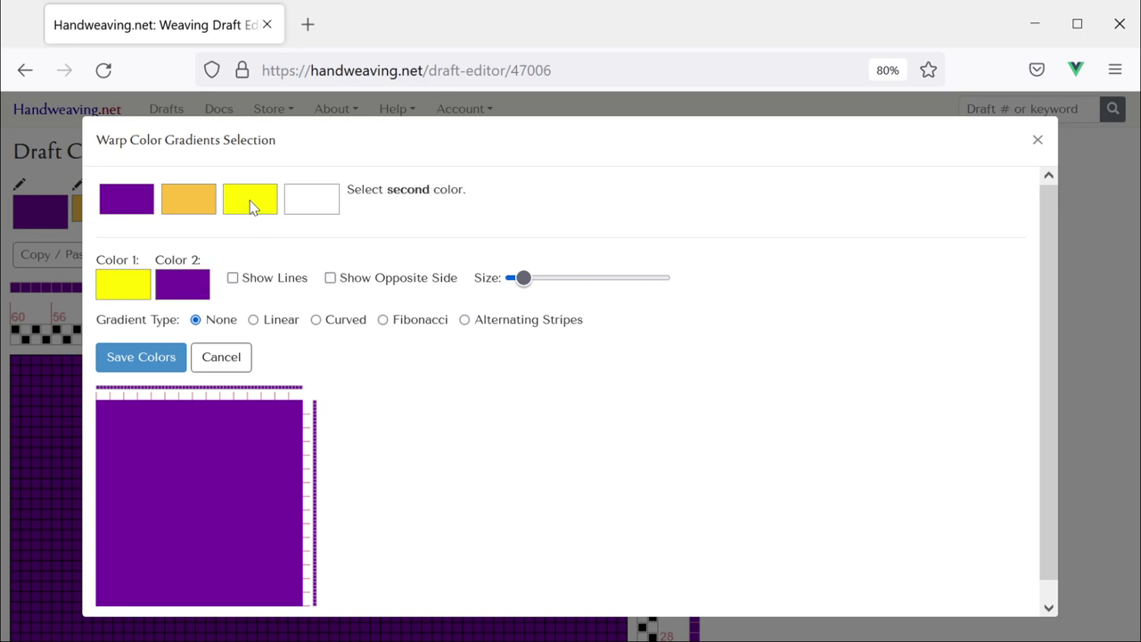
pyautogui.click(129, 204)
pyautogui.click(178, 207)
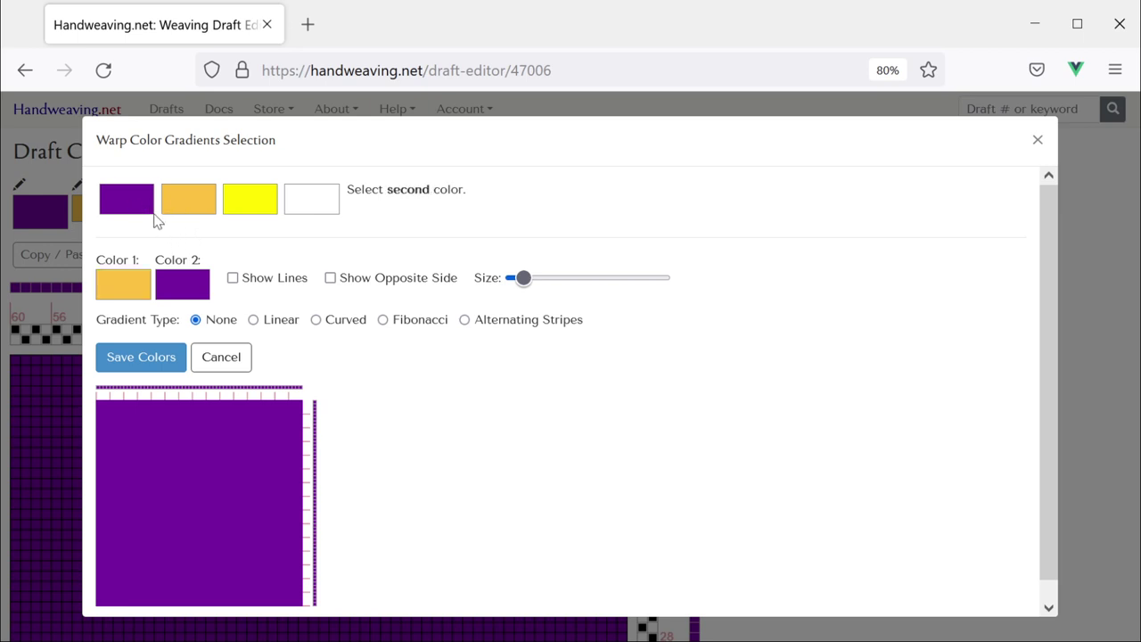
pyautogui.click(180, 198)
pyautogui.click(177, 199)
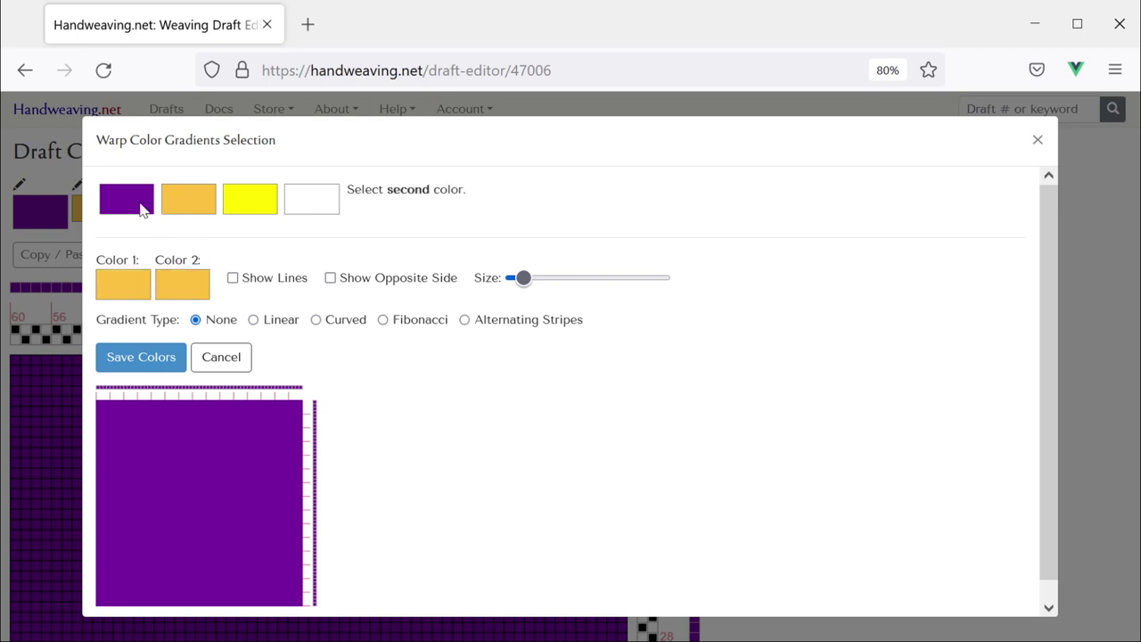
pyautogui.click(140, 207)
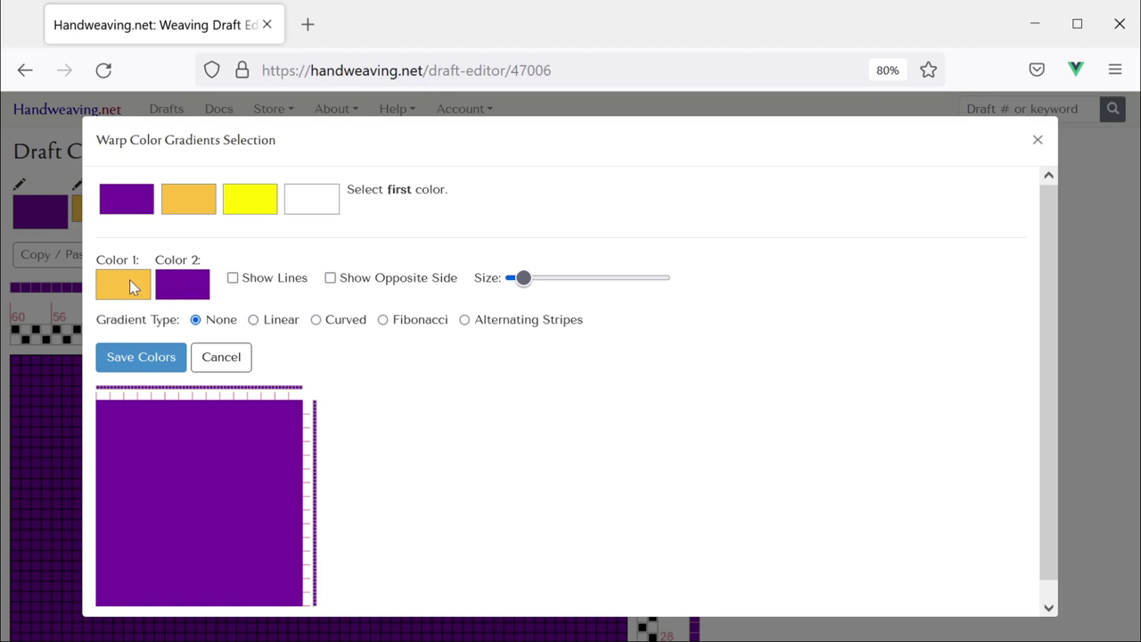
# - Make the warp gradient Linear and raise its Scale slightly
pyautogui.click(255, 323)
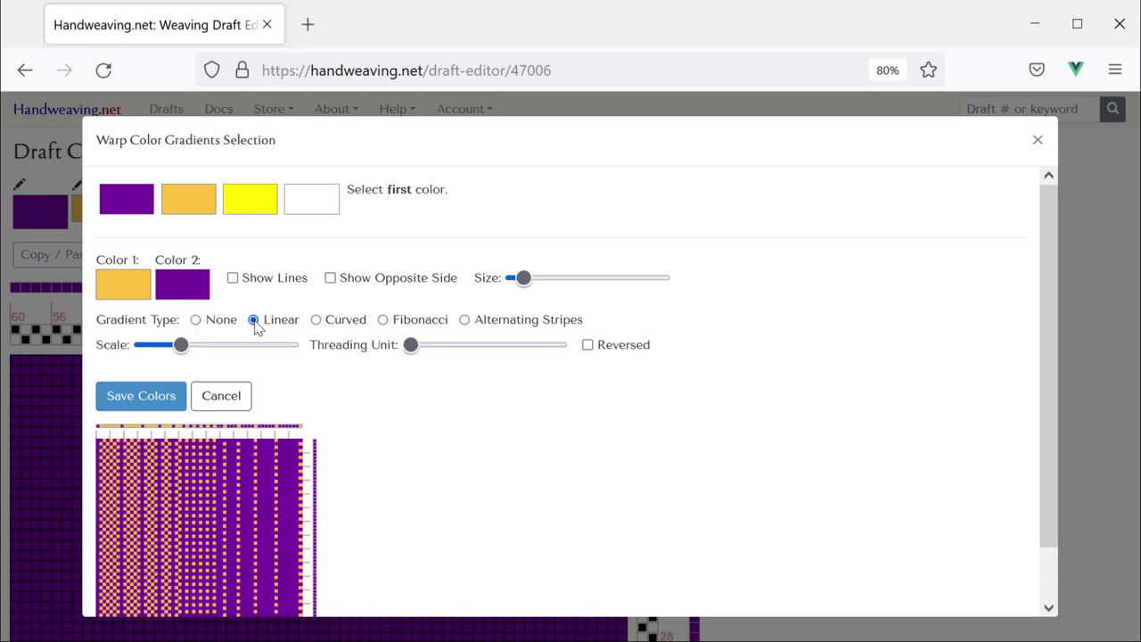
pyautogui.scroll(-1, 335, 388)
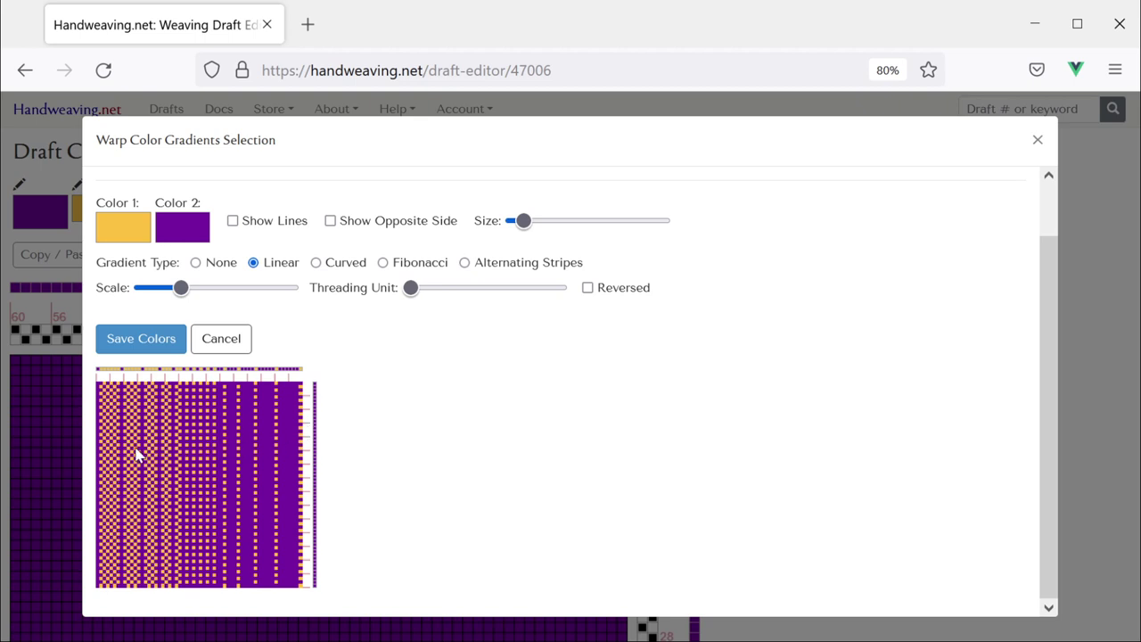
pyautogui.scroll(1, 189, 434)
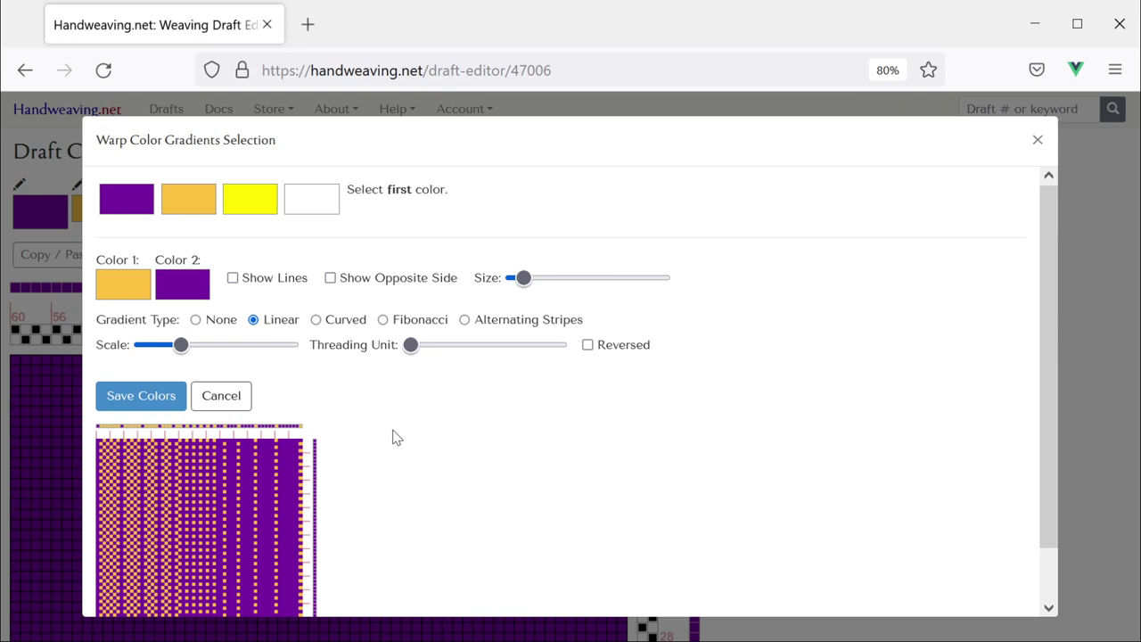
pyautogui.scroll(-1, 426, 403)
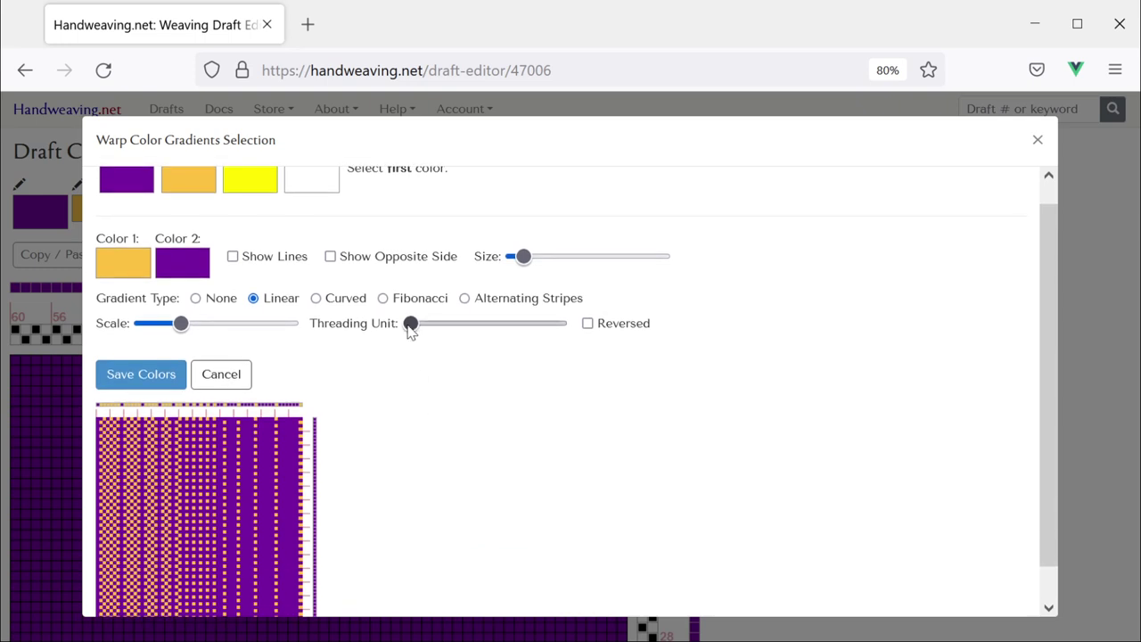
pyautogui.moveTo(411, 325)
pyautogui.mouseDown()
pyautogui.moveTo(458, 326)
pyautogui.moveTo(422, 331)
pyautogui.mouseUp()
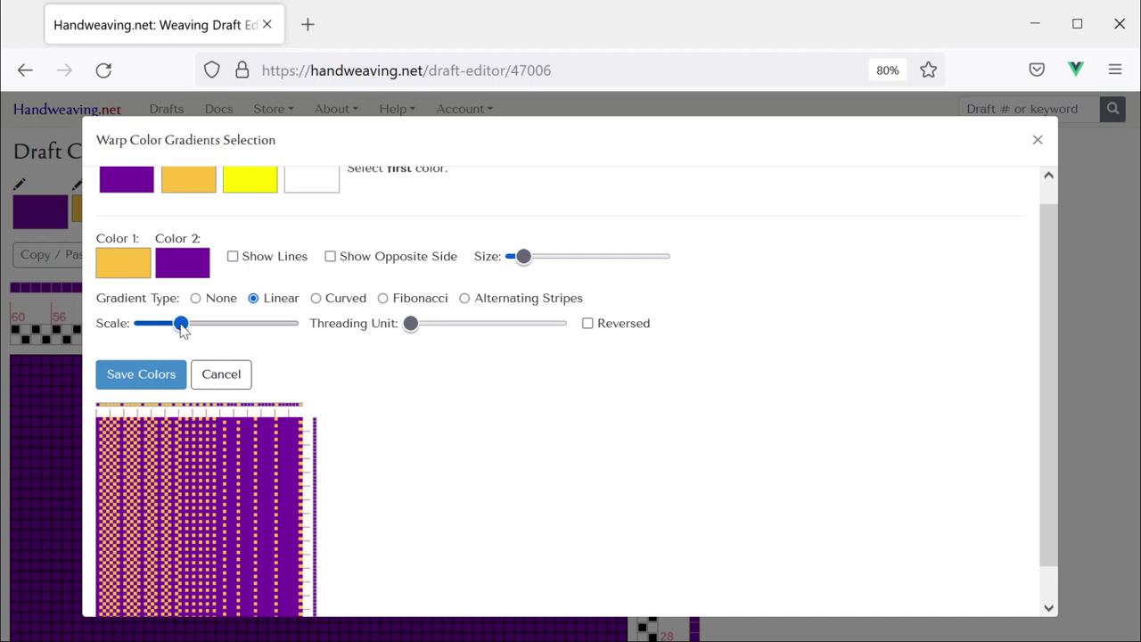
pyautogui.moveTo(187, 330); pyautogui.dragTo(211, 330)
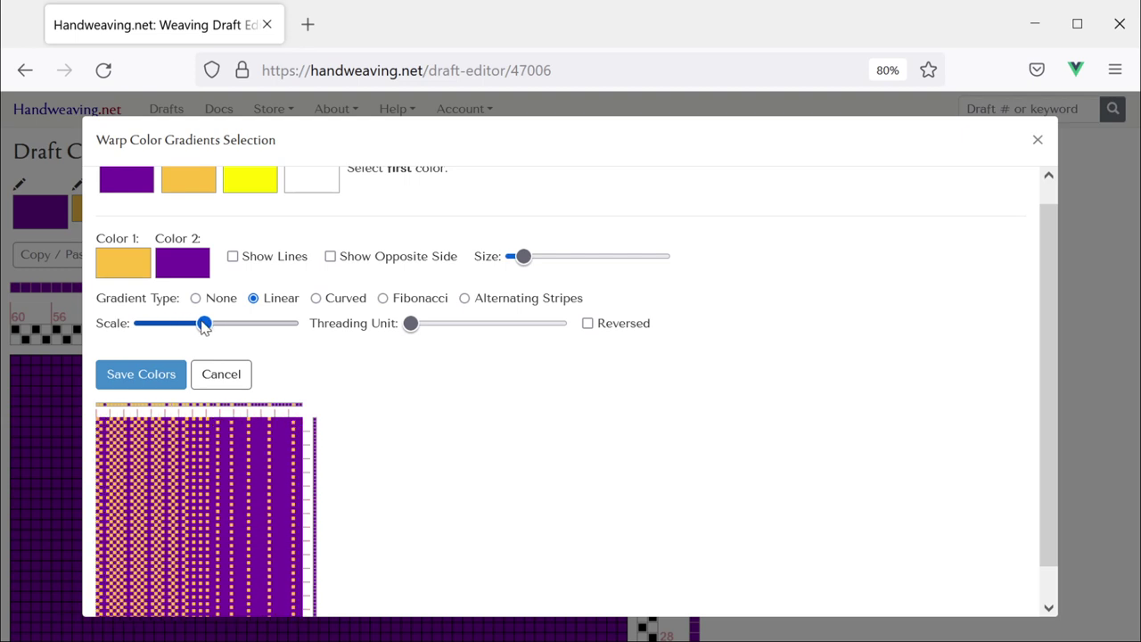
pyautogui.scroll(-1, 446, 424)
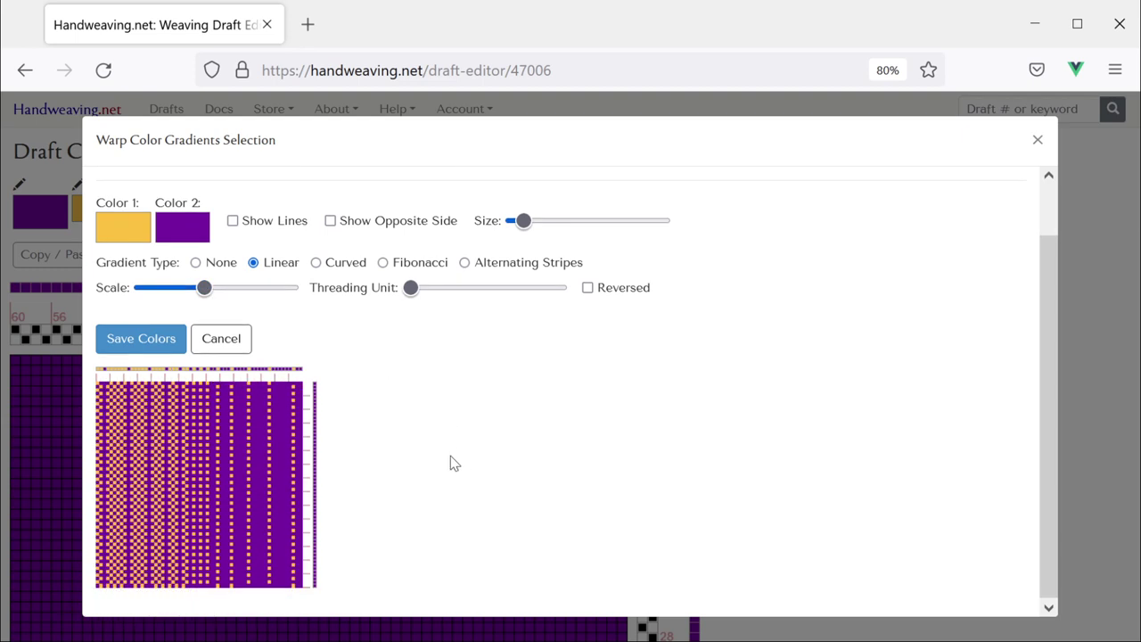
# - Try Reversed, Show Lines and Show Opposite Side, then turn each back off
pyautogui.click(587, 288)
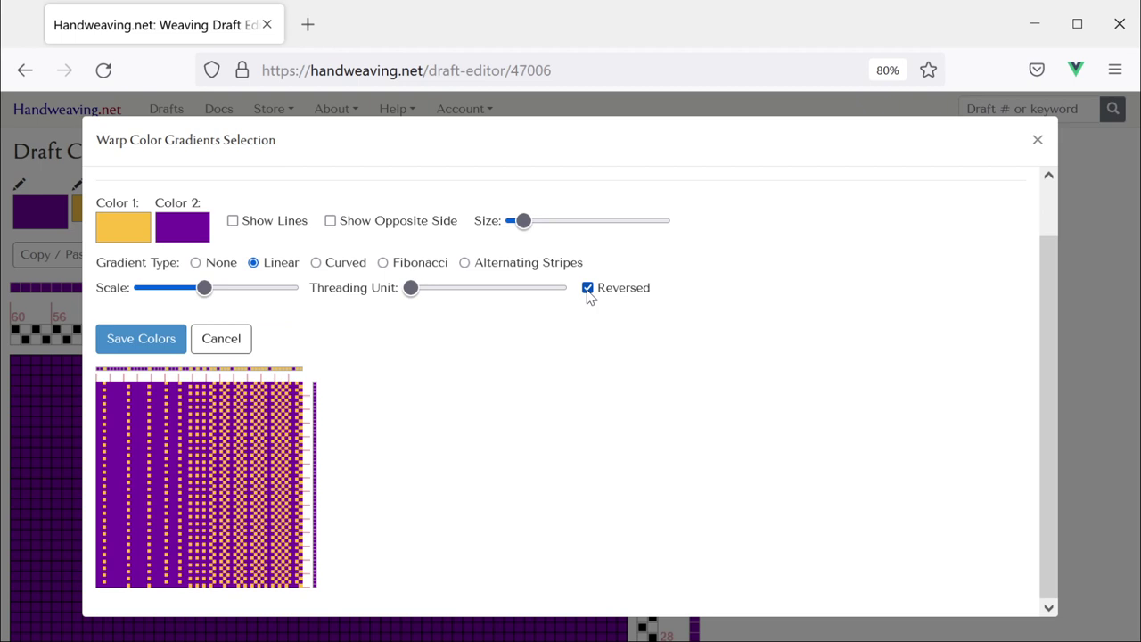
pyautogui.click(588, 288)
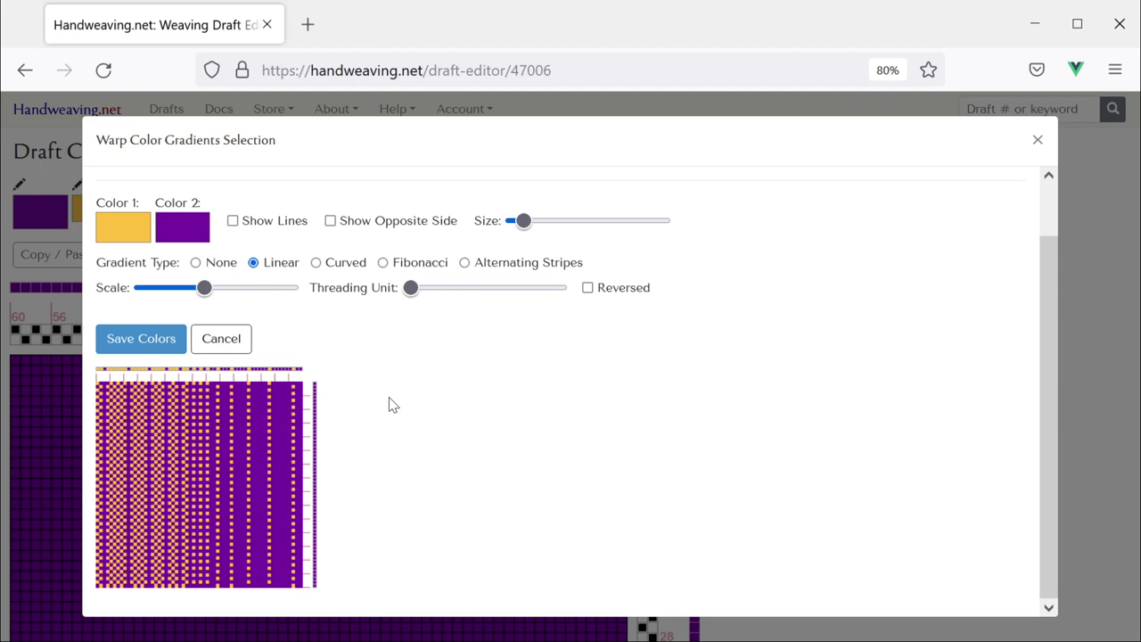
pyautogui.scroll(1, 397, 390)
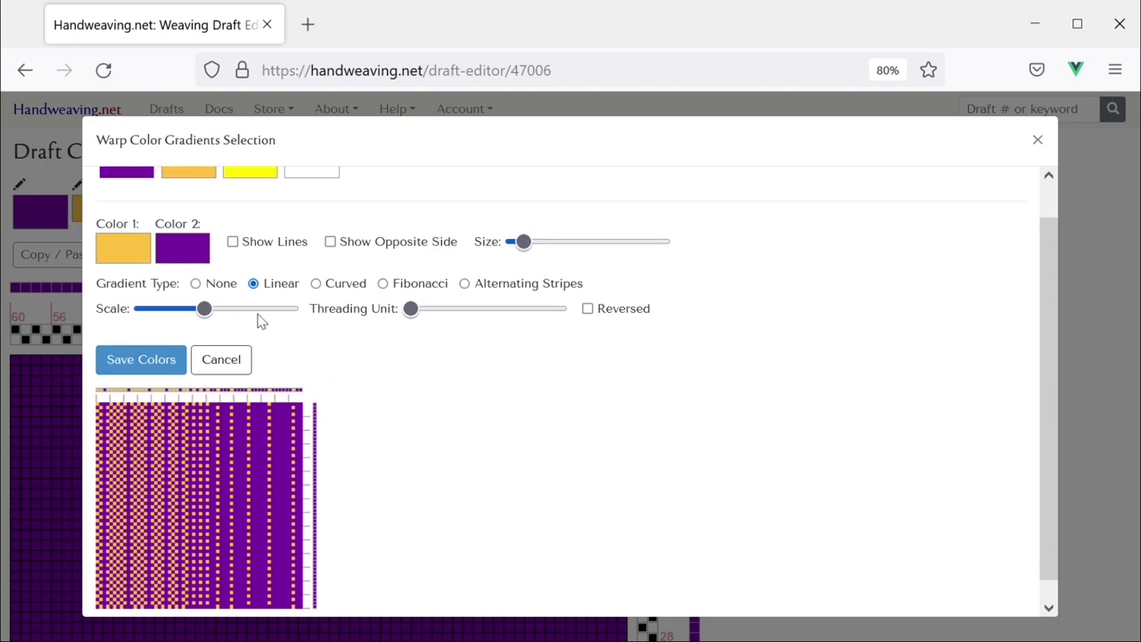
pyautogui.click(232, 242)
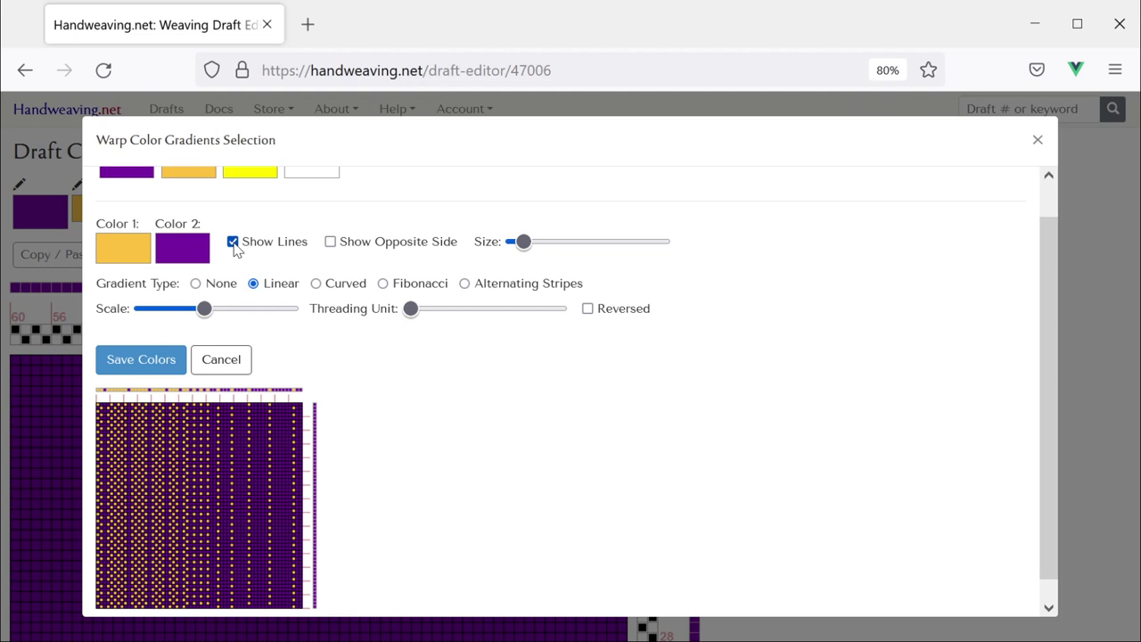
pyautogui.click(233, 242)
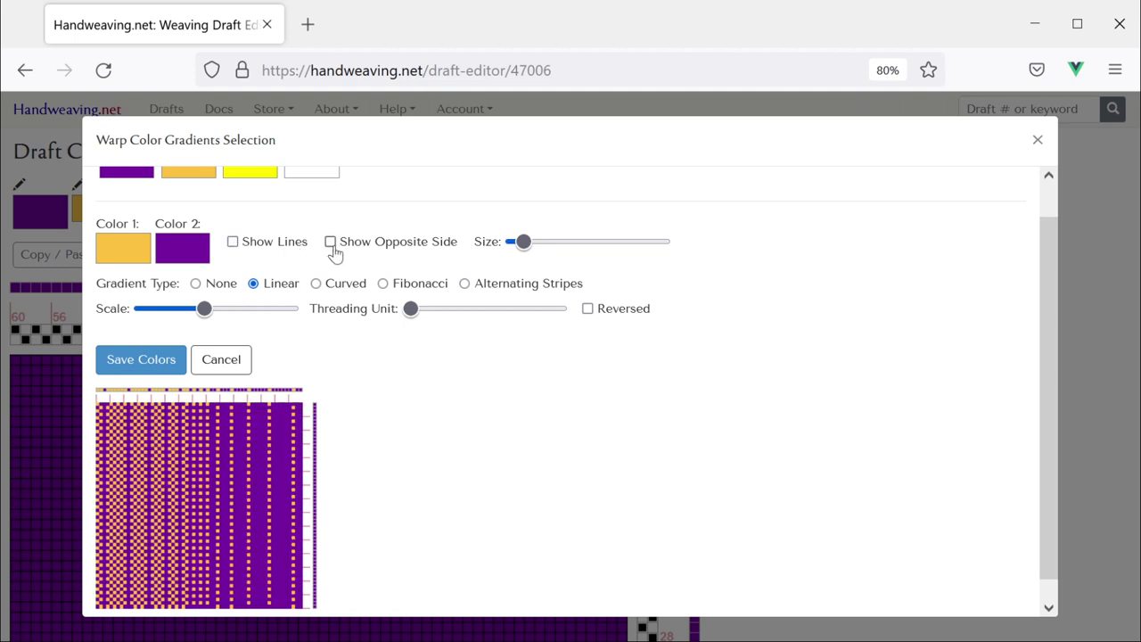
pyautogui.click(330, 243)
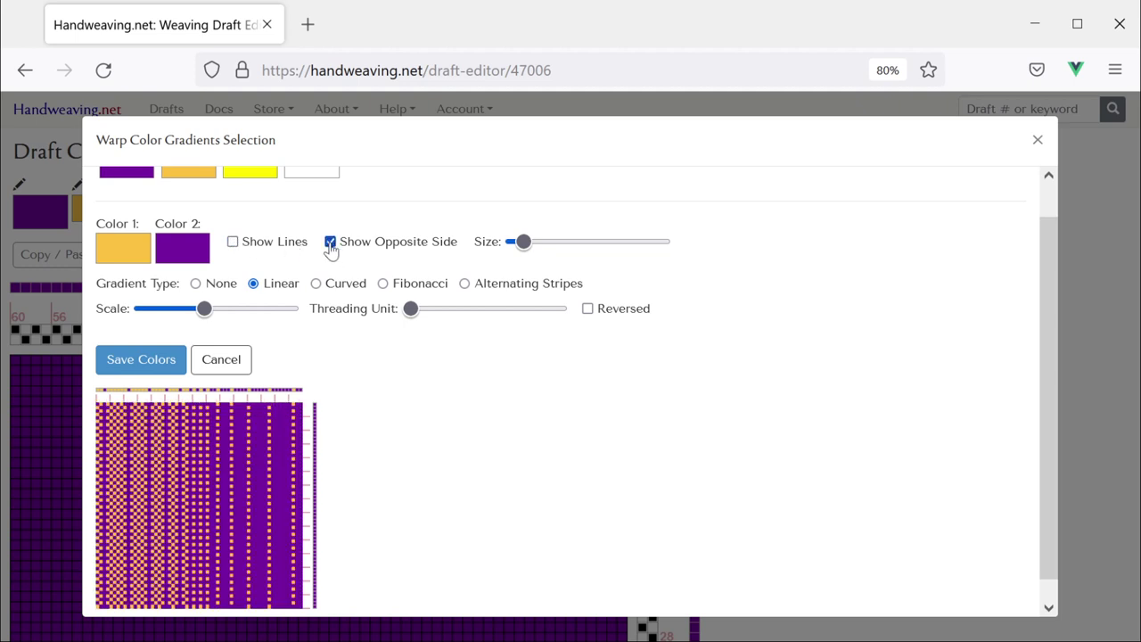
pyautogui.click(330, 243)
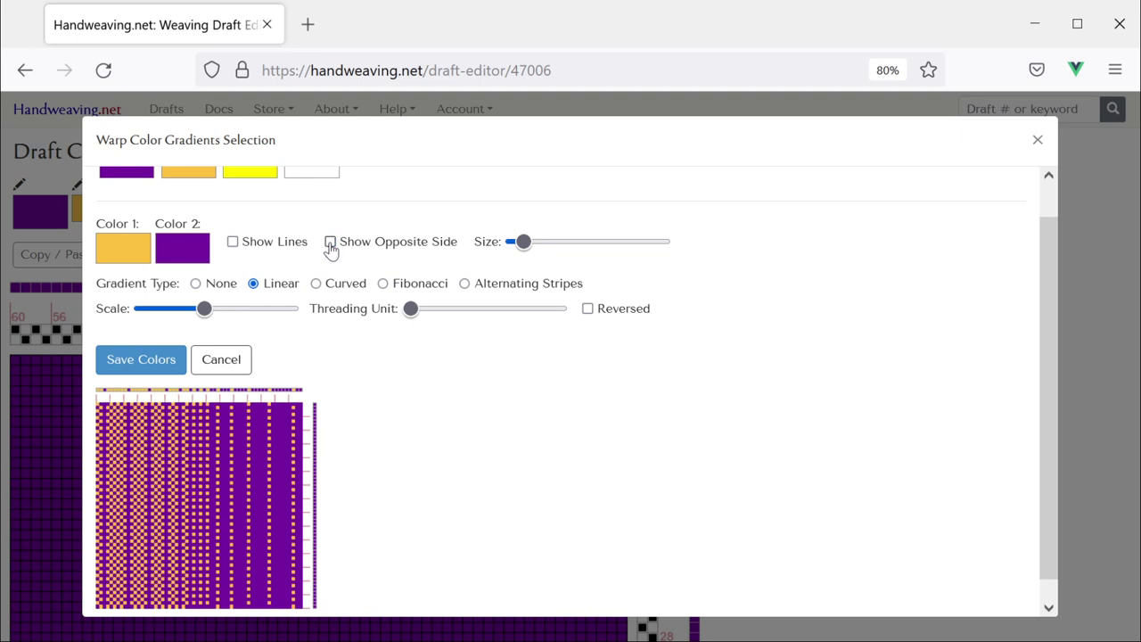
pyautogui.click(157, 363)
pyautogui.scroll(-1, 322, 387)
# - Save the warp gradient colours and start a new gradient on all weft threads
pyautogui.click(131, 346)
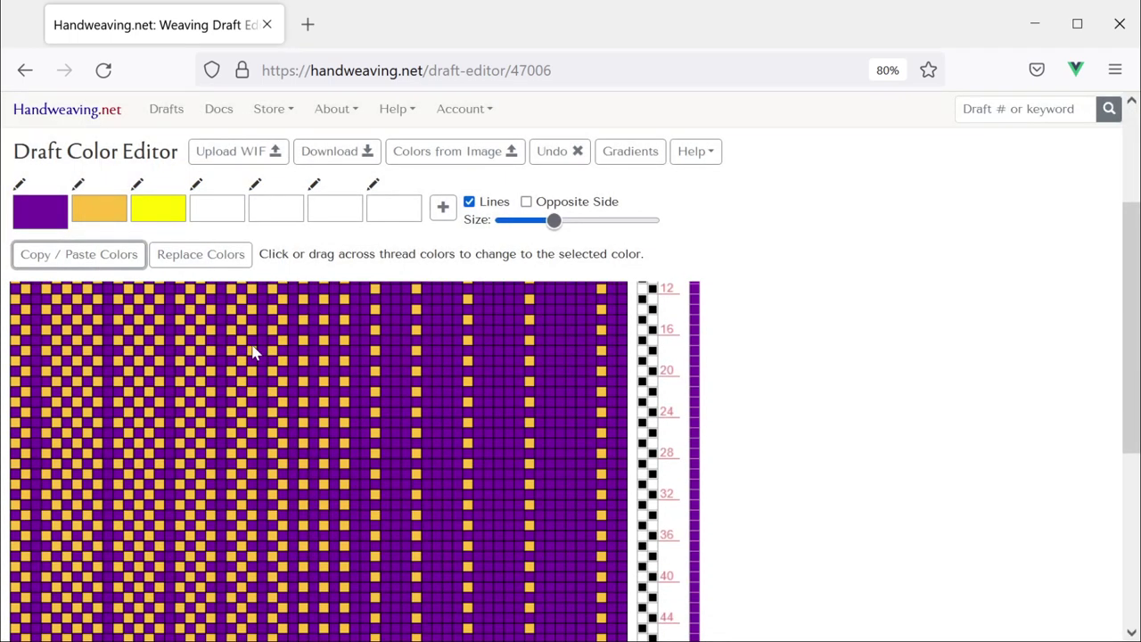
pyautogui.scroll(-1, 366, 406)
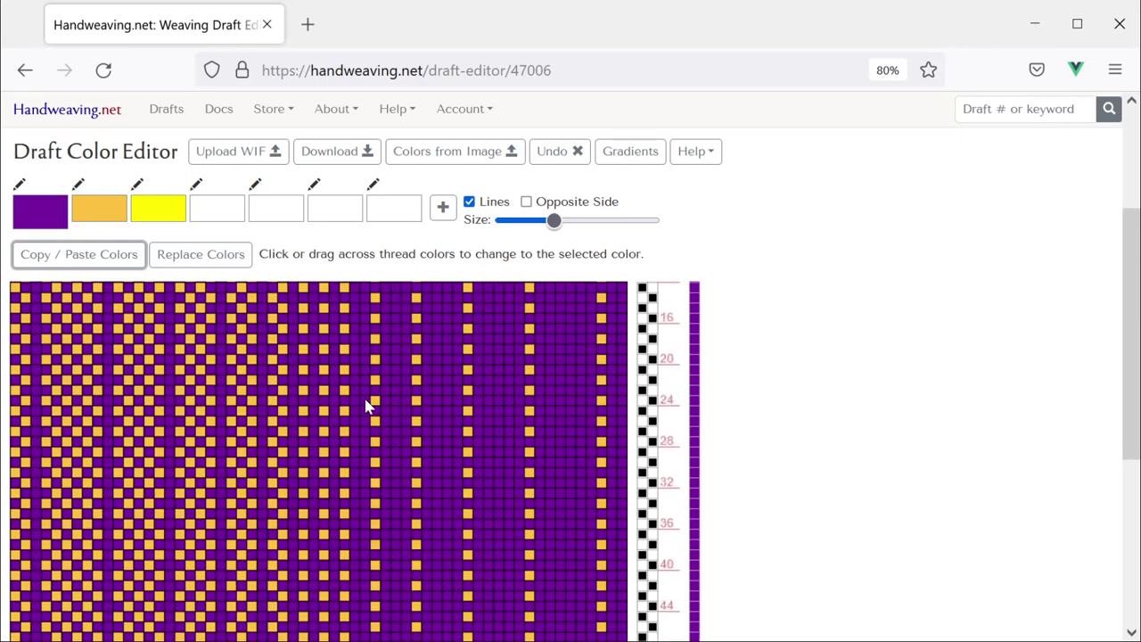
pyautogui.scroll(3, 366, 406)
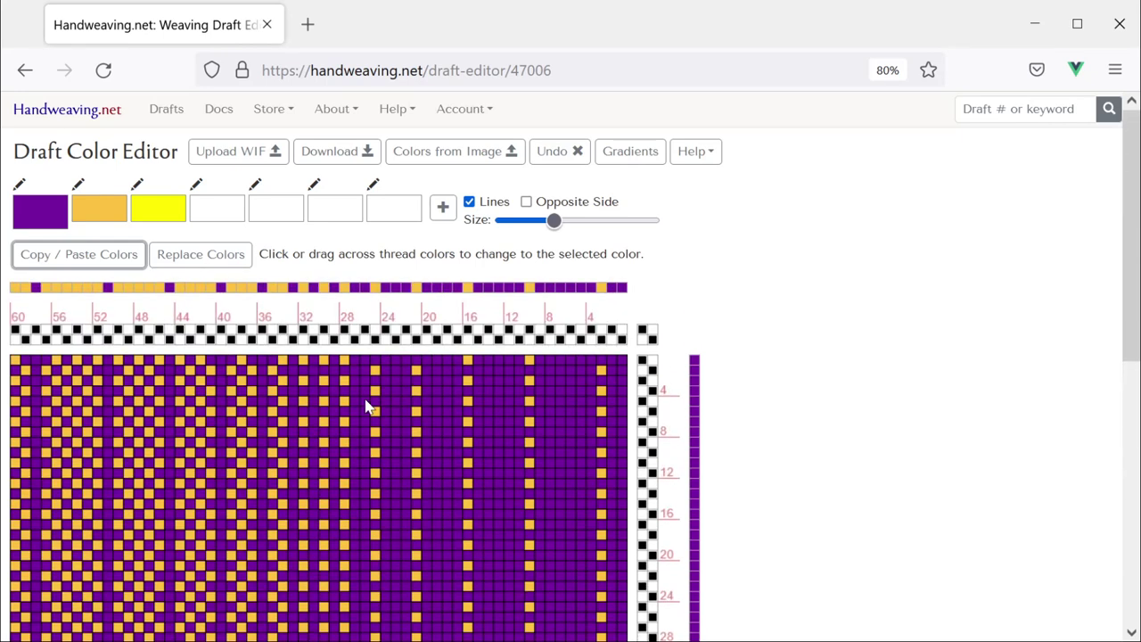
pyautogui.click(634, 153)
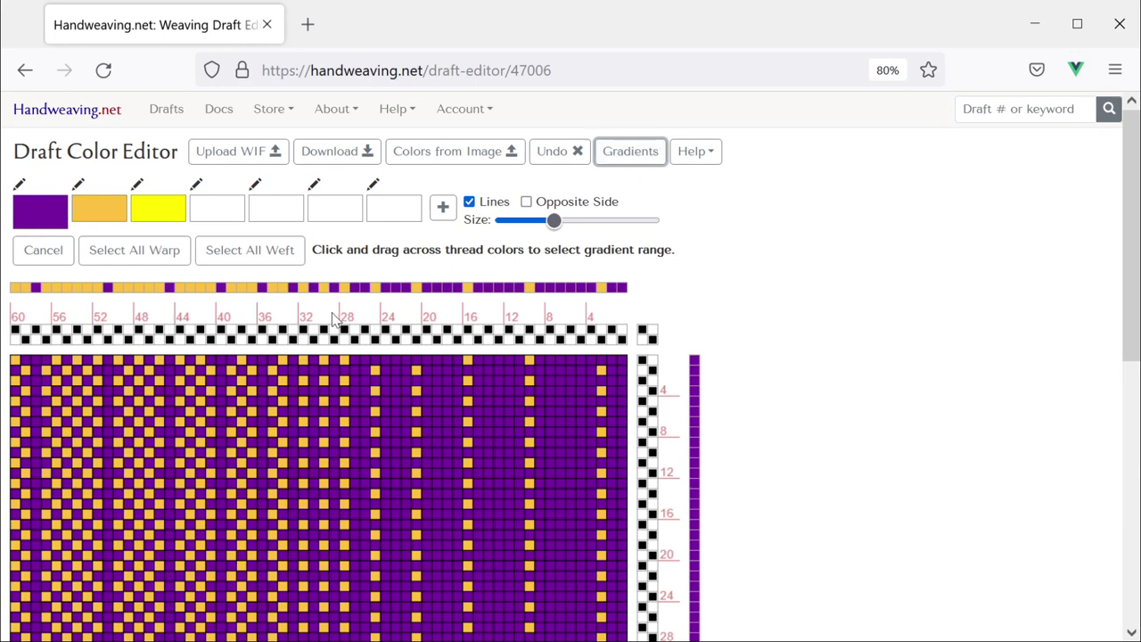
pyautogui.click(248, 253)
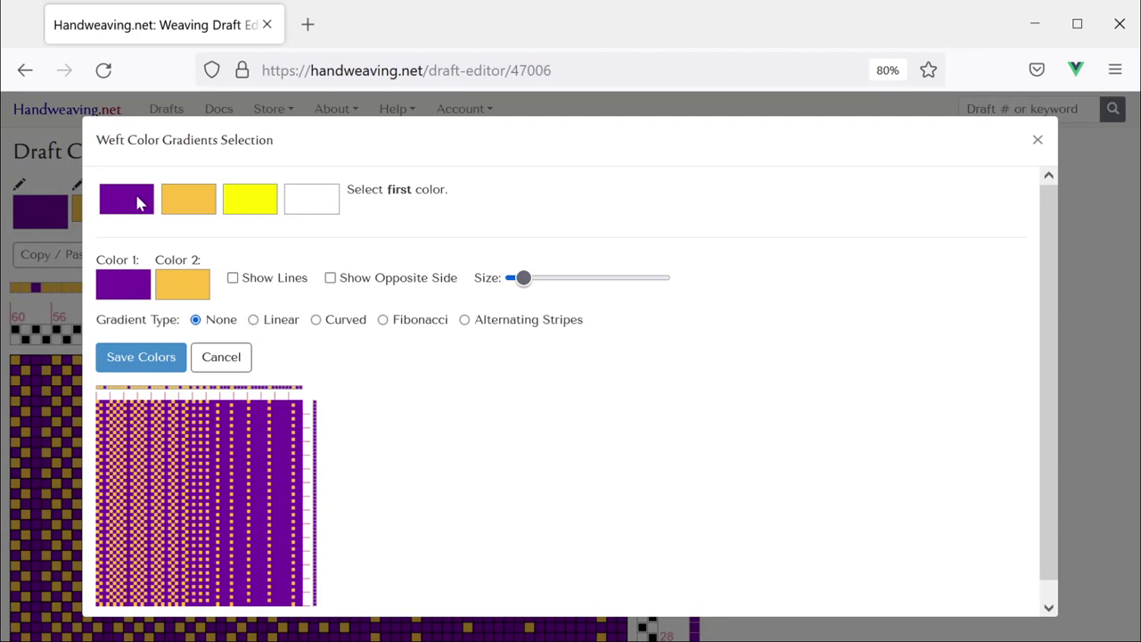
# - Give the weft a linear orange-to-purple gradient with a tweaked scale and save the colours
pyautogui.click(189, 209)
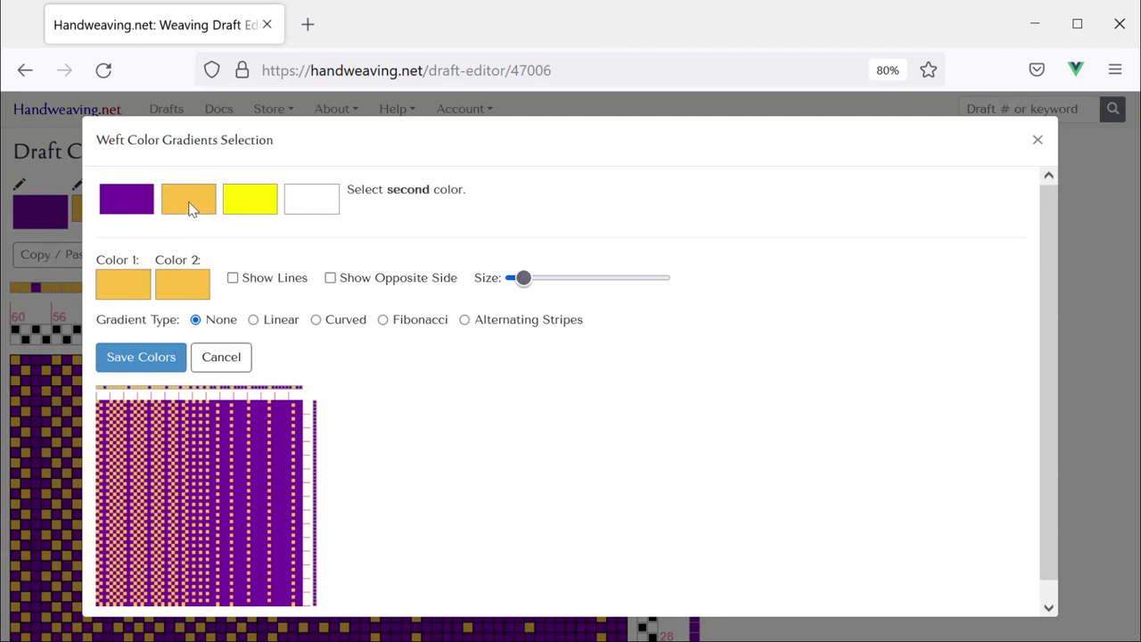
pyautogui.click(130, 206)
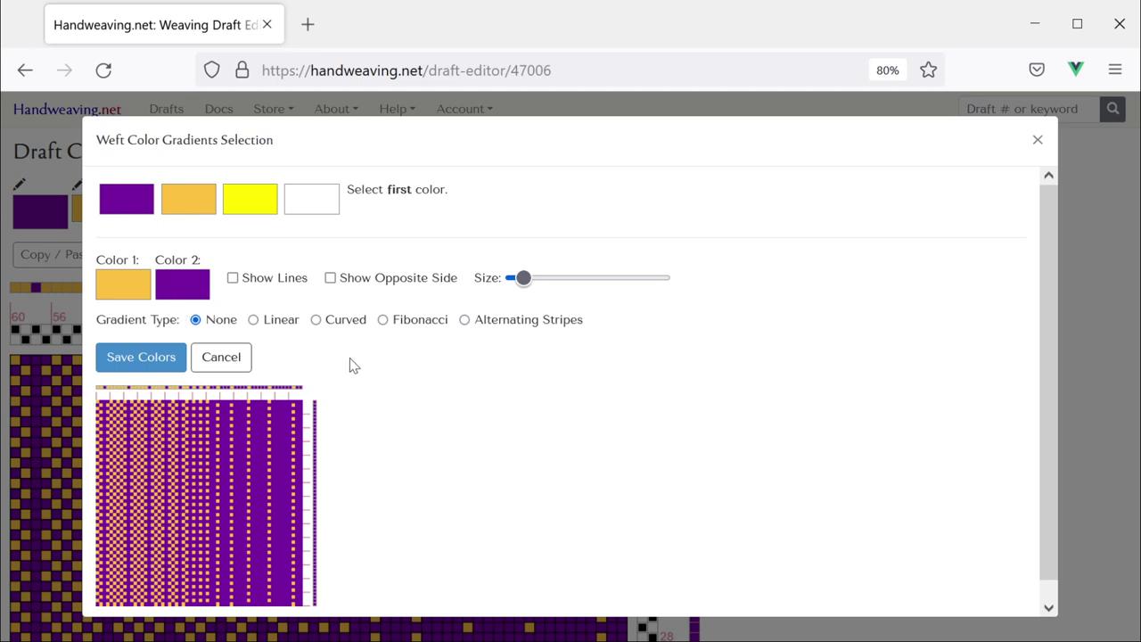
pyautogui.click(255, 321)
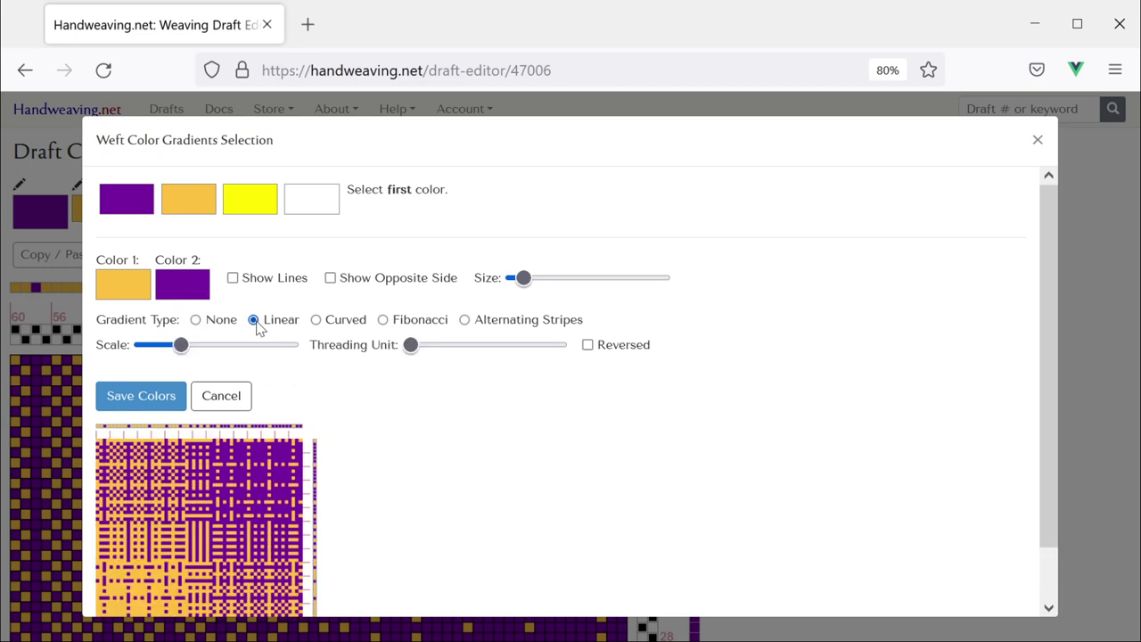
pyautogui.scroll(-1, 366, 415)
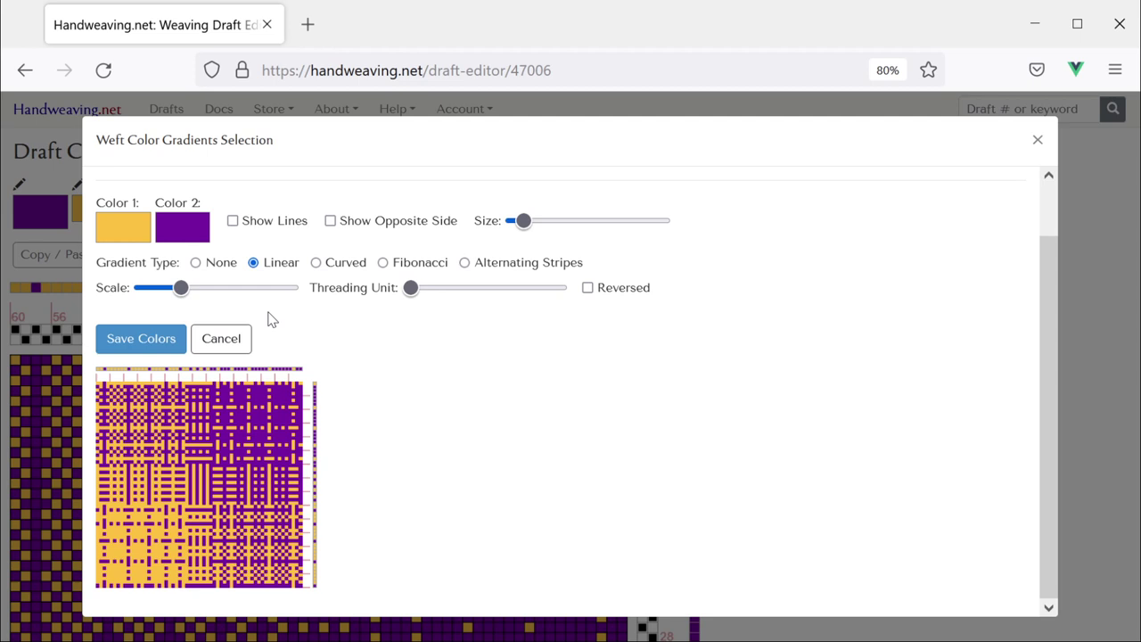
pyautogui.moveTo(410, 293)
pyautogui.mouseDown()
pyautogui.moveTo(487, 294)
pyautogui.moveTo(397, 295)
pyautogui.mouseUp()
pyautogui.moveTo(179, 290)
pyautogui.mouseDown()
pyautogui.moveTo(150, 293)
pyautogui.moveTo(181, 291)
pyautogui.mouseUp()
pyautogui.click(141, 342)
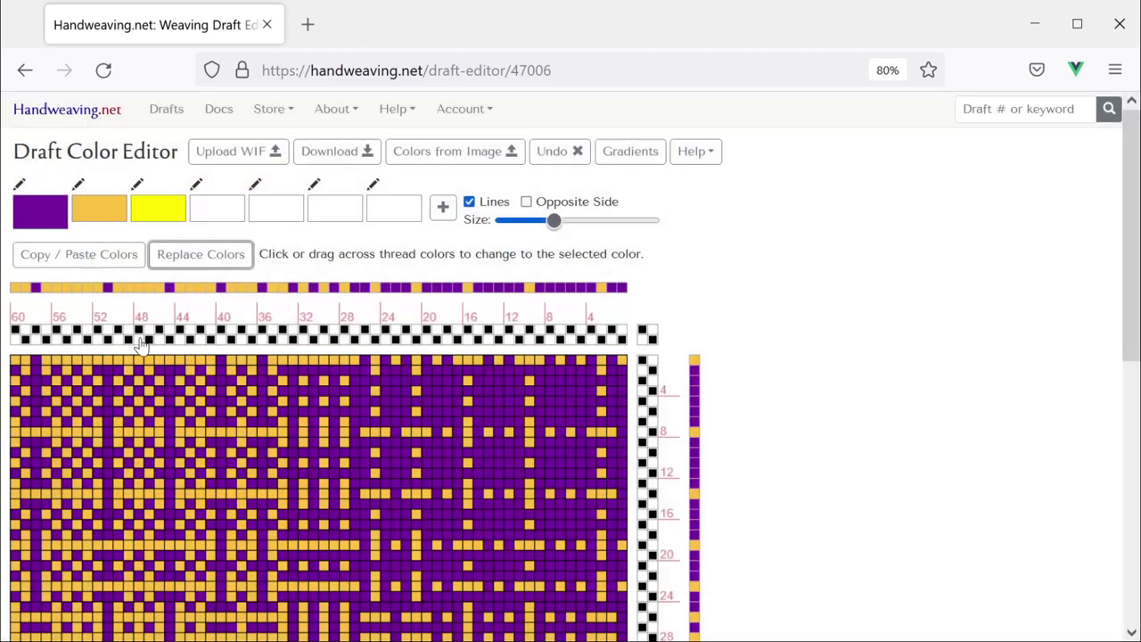
# - Shrink the displayed draft grid with the Size slider
pyautogui.scroll(-5, 608, 364)
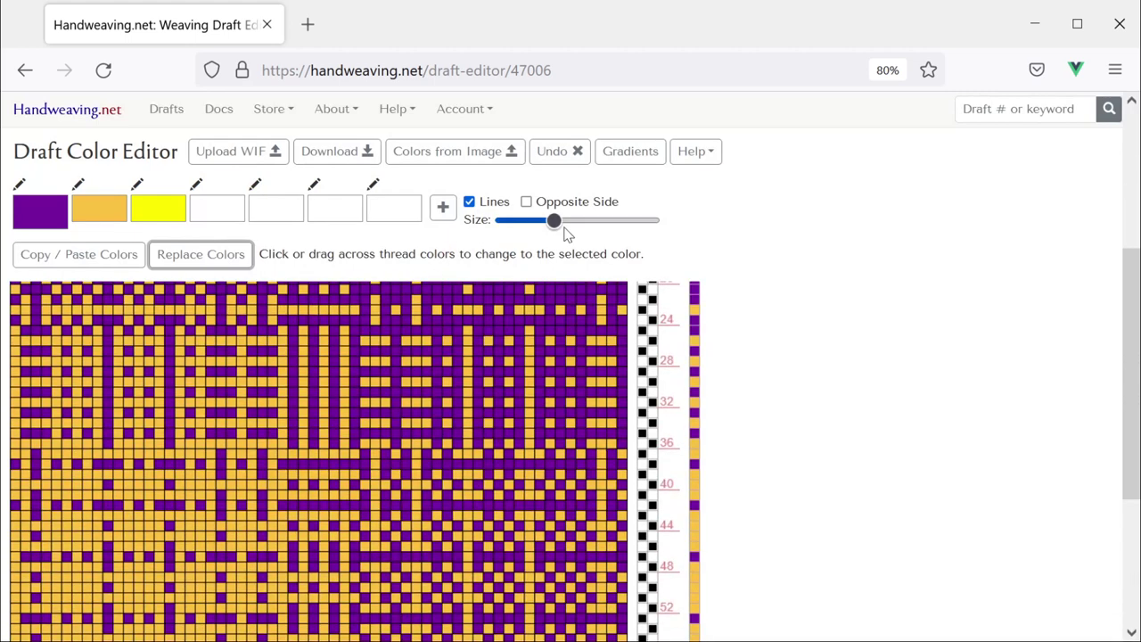
pyautogui.moveTo(553, 222); pyautogui.dragTo(535, 224)
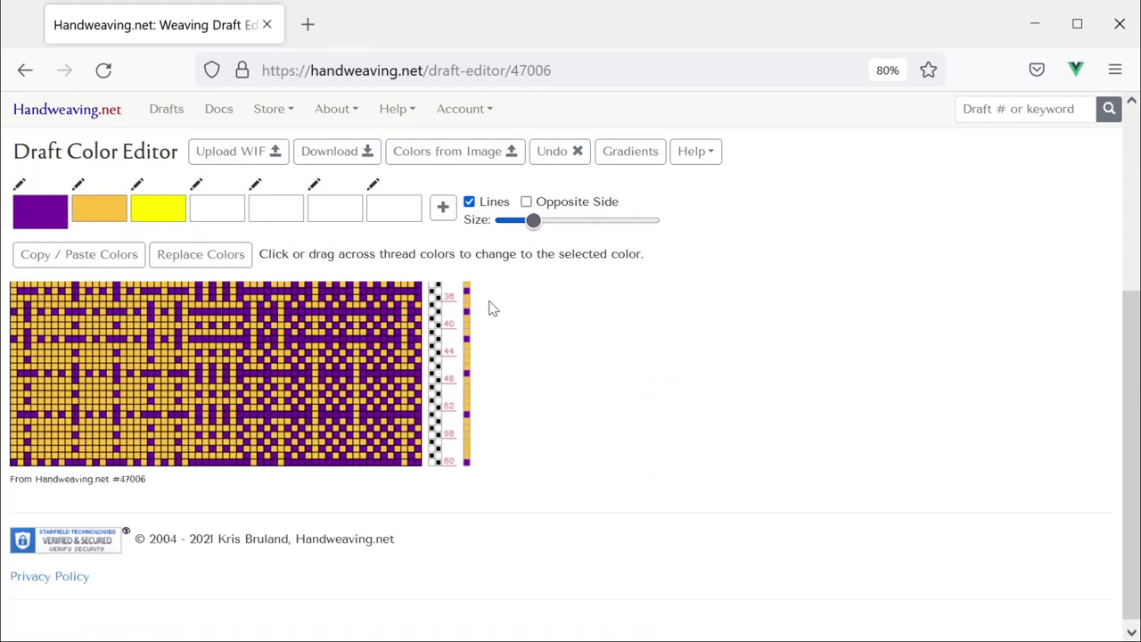
pyautogui.scroll(1, 490, 309)
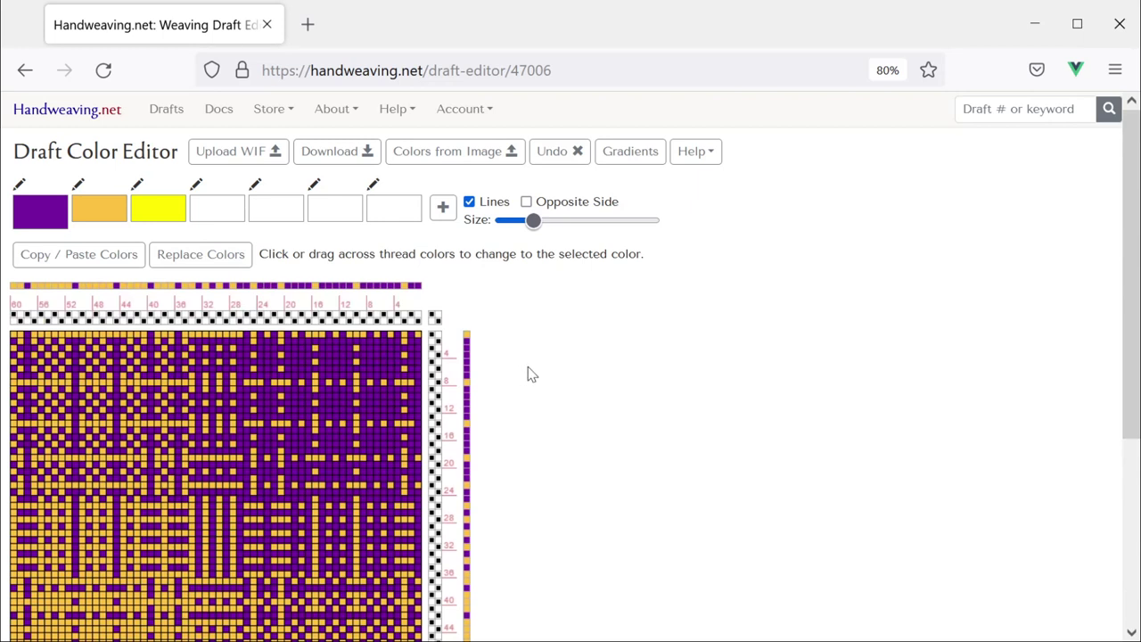
# - Undo both gradients to restore solid purple and activate the Gradients tool again
pyautogui.click(550, 156)
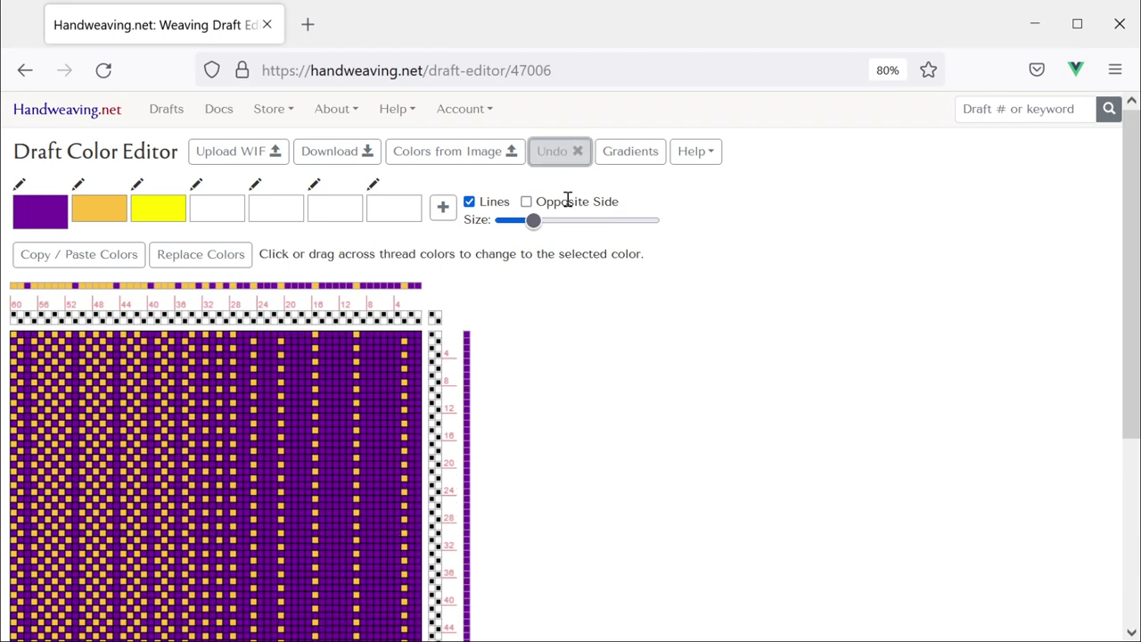
pyautogui.click(556, 157)
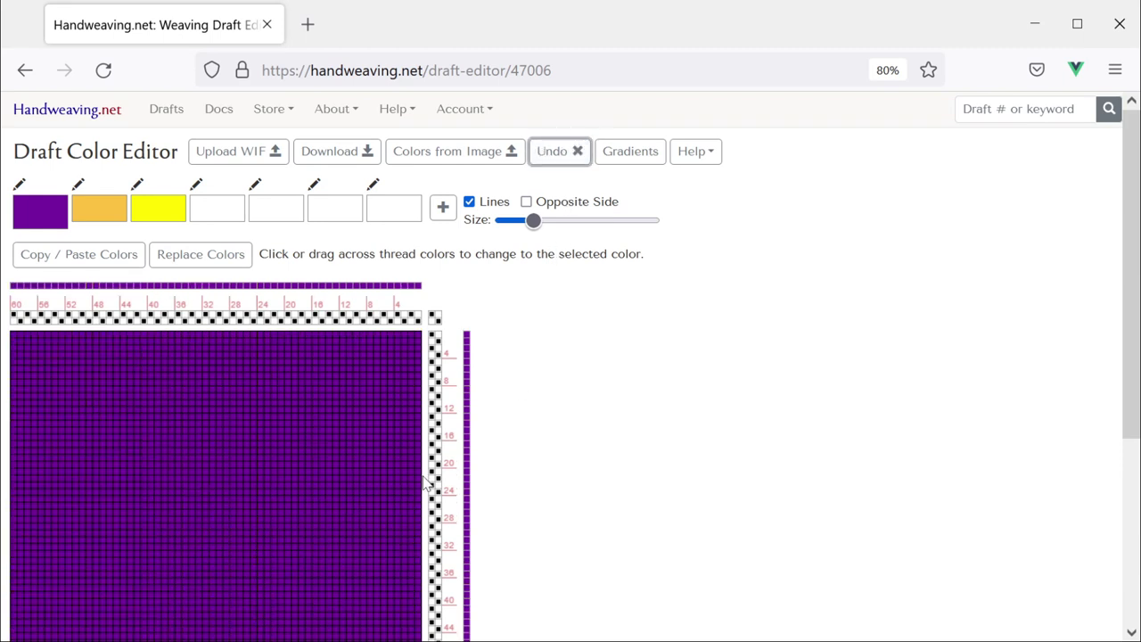
pyautogui.scroll(-1, 310, 457)
pyautogui.scroll(1, 291, 467)
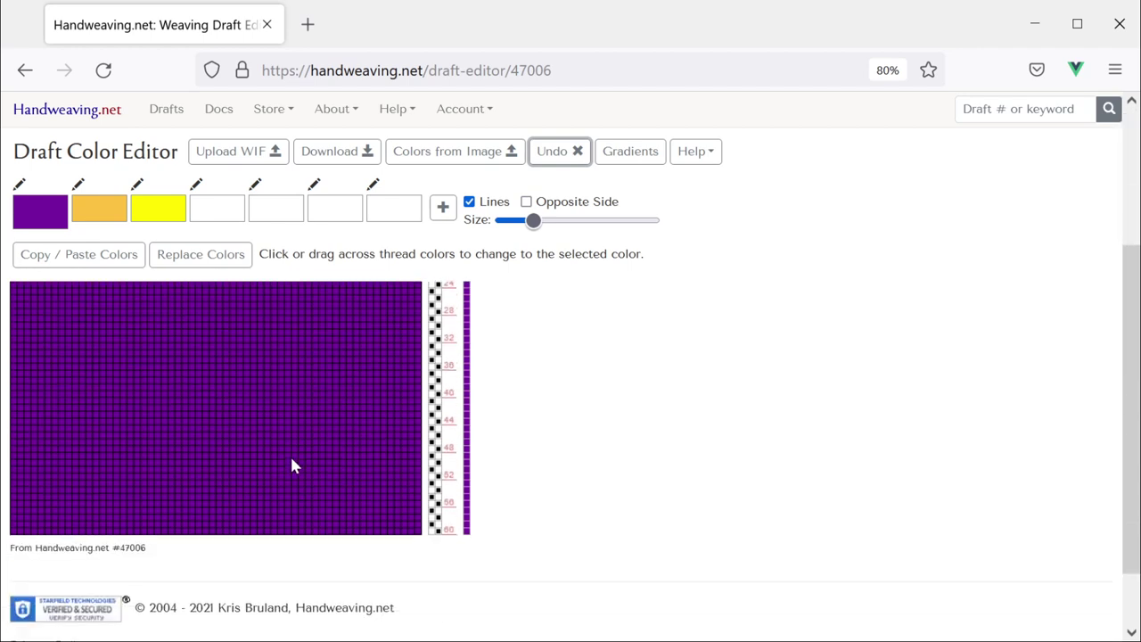
pyautogui.click(632, 155)
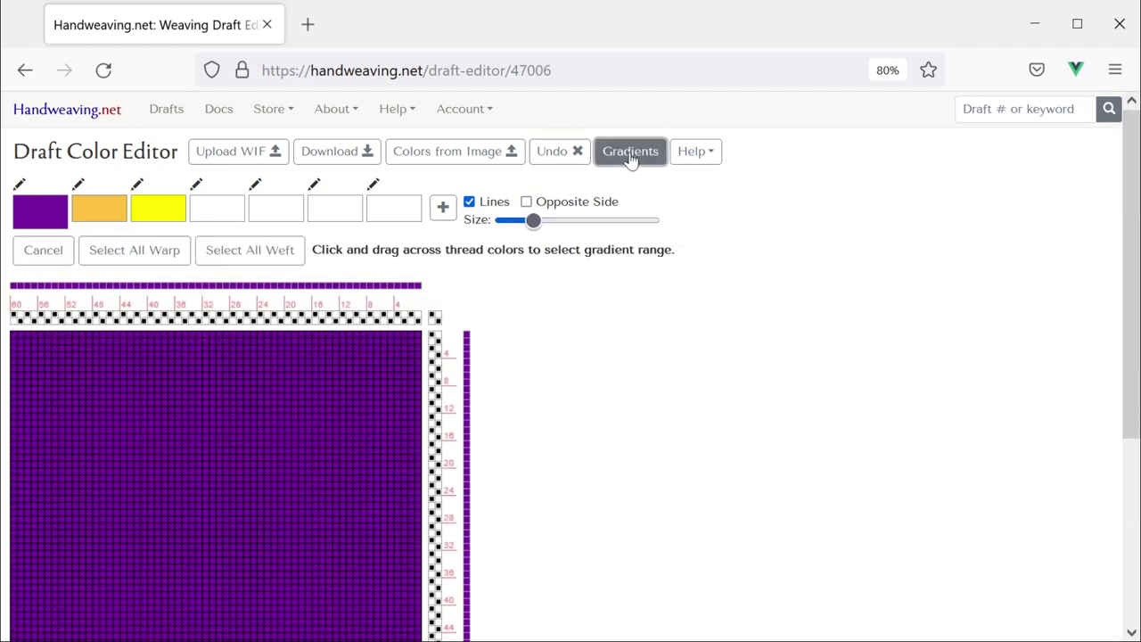
# - Give every warp thread a curved purple-to-orange gradient at slightly lower scale and save it
pyautogui.click(143, 256)
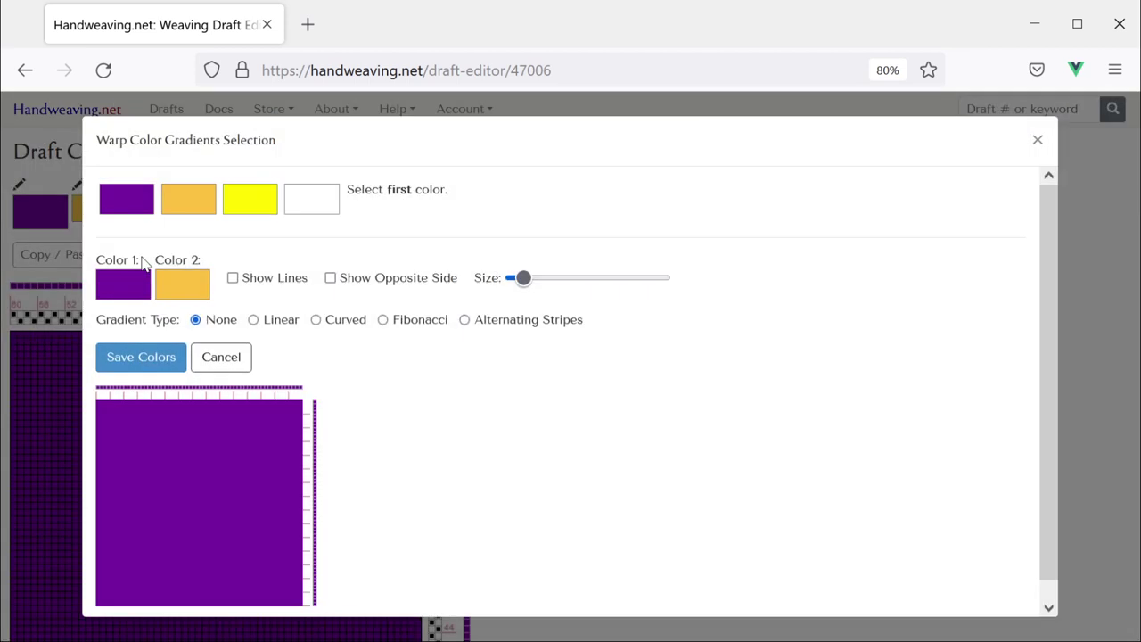
pyautogui.click(316, 321)
pyautogui.scroll(-1, 403, 446)
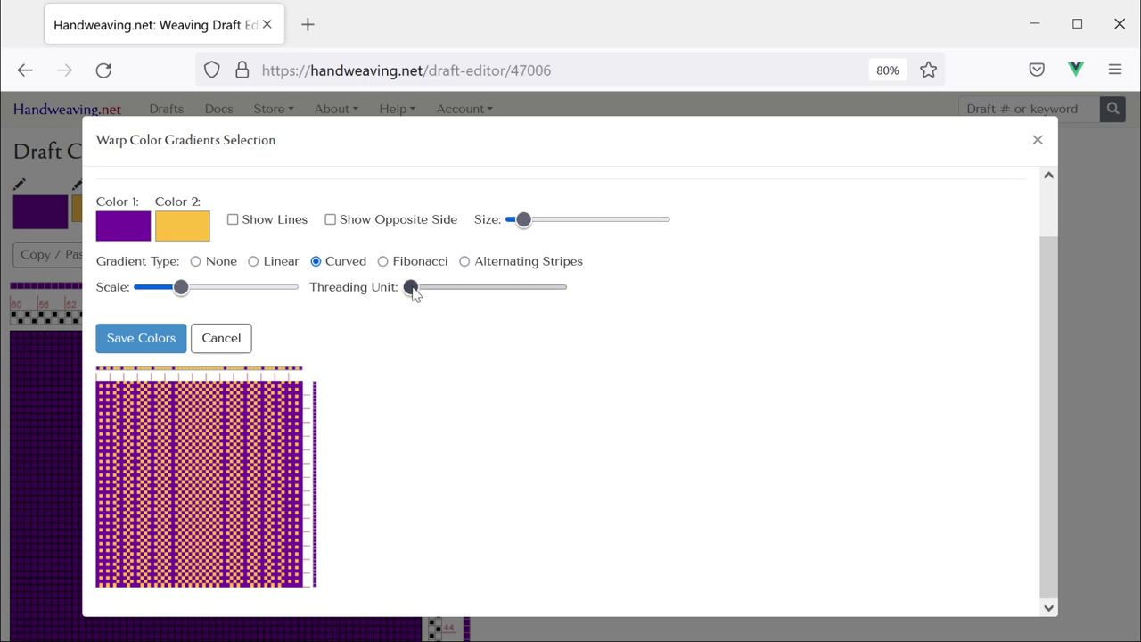
pyautogui.moveTo(415, 294)
pyautogui.mouseDown()
pyautogui.moveTo(454, 296)
pyautogui.moveTo(410, 292)
pyautogui.mouseUp()
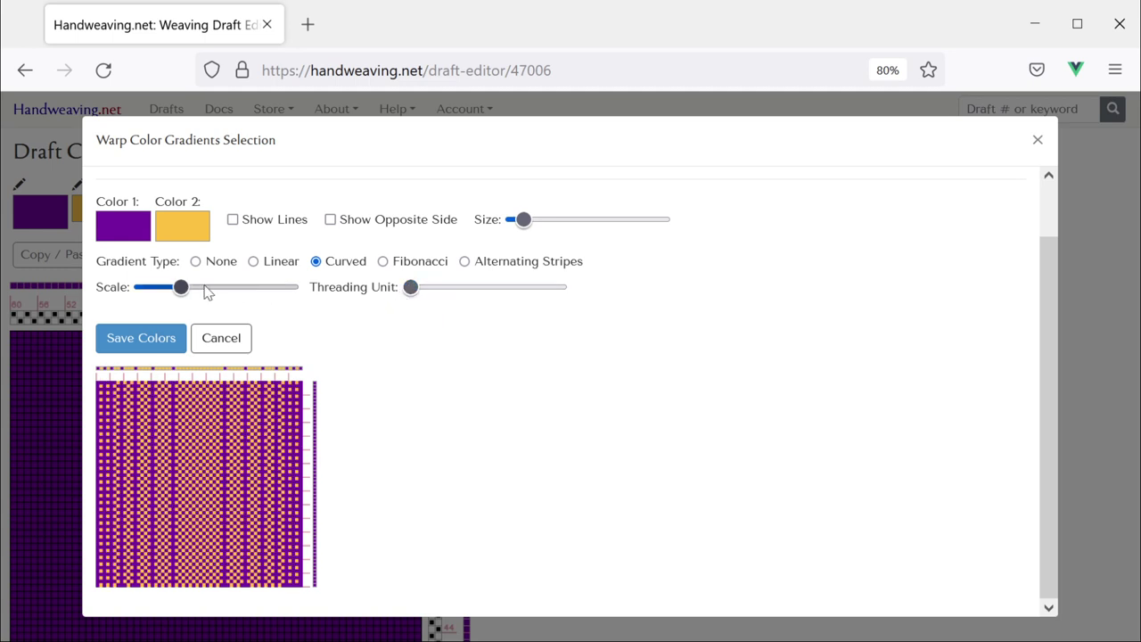
pyautogui.moveTo(184, 294)
pyautogui.mouseDown()
pyautogui.moveTo(154, 294)
pyautogui.moveTo(201, 295)
pyautogui.moveTo(159, 294)
pyautogui.moveTo(185, 294)
pyautogui.mouseUp()
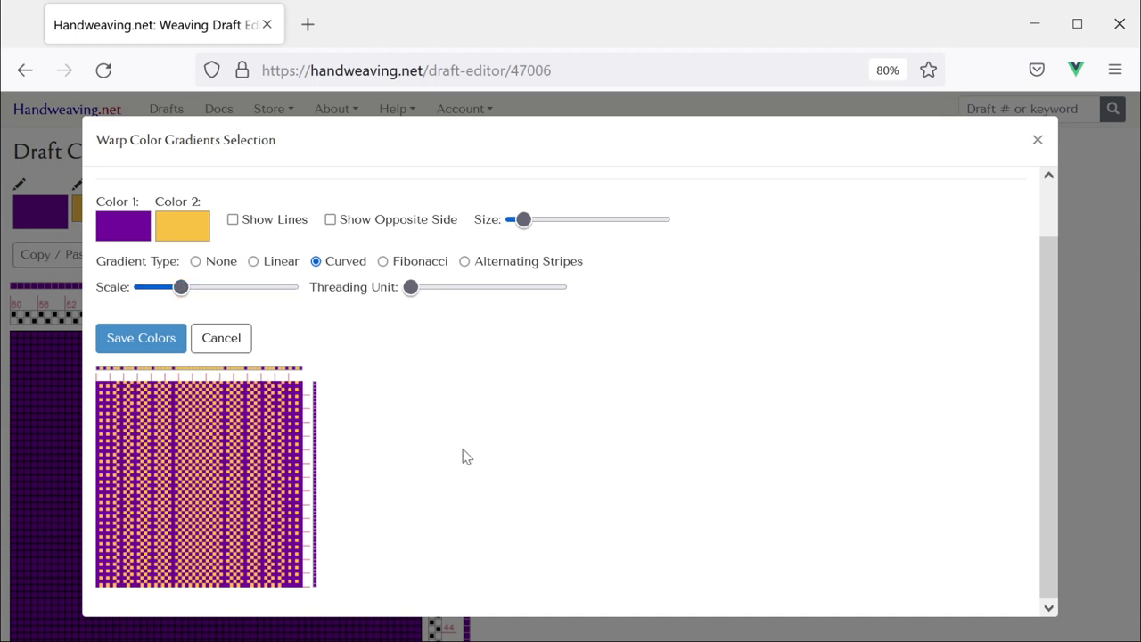
pyautogui.click(104, 337)
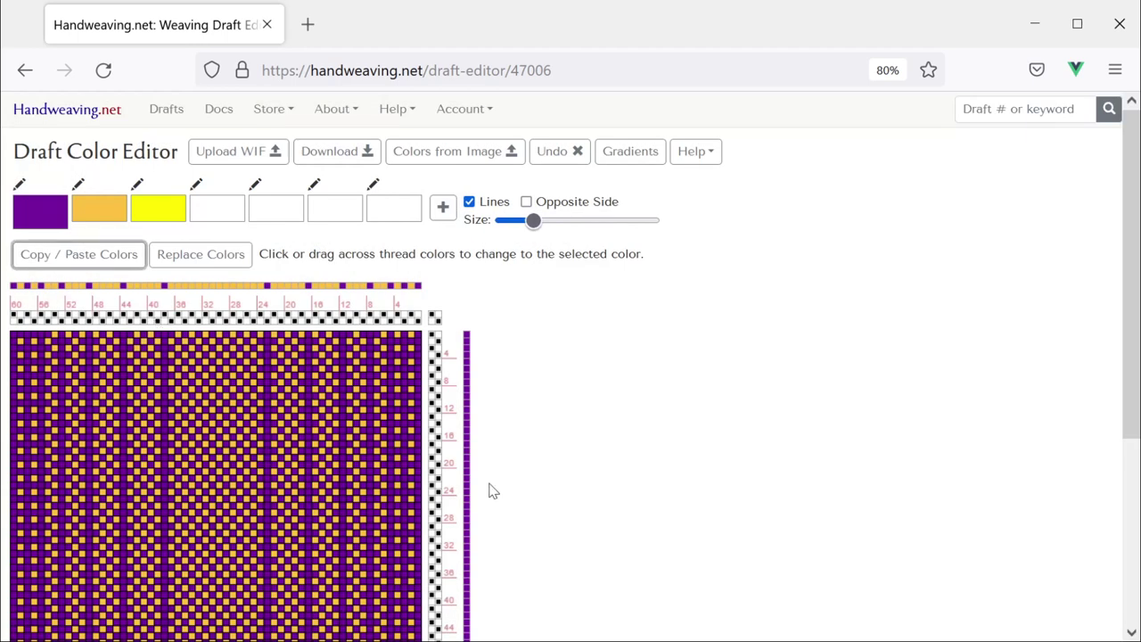
# - Undo the curved warp gradient, returning draft 47006 to solid purple, and start a new gradient
pyautogui.scroll(-2, 451, 434)
pyautogui.scroll(-1, 450, 435)
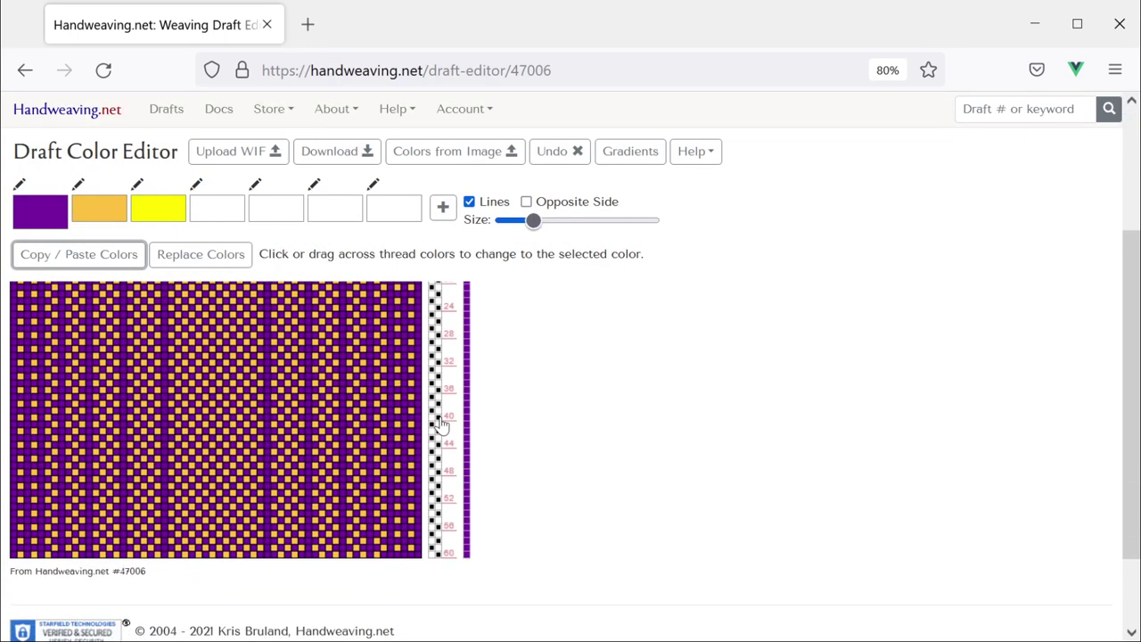
pyautogui.scroll(5, 450, 434)
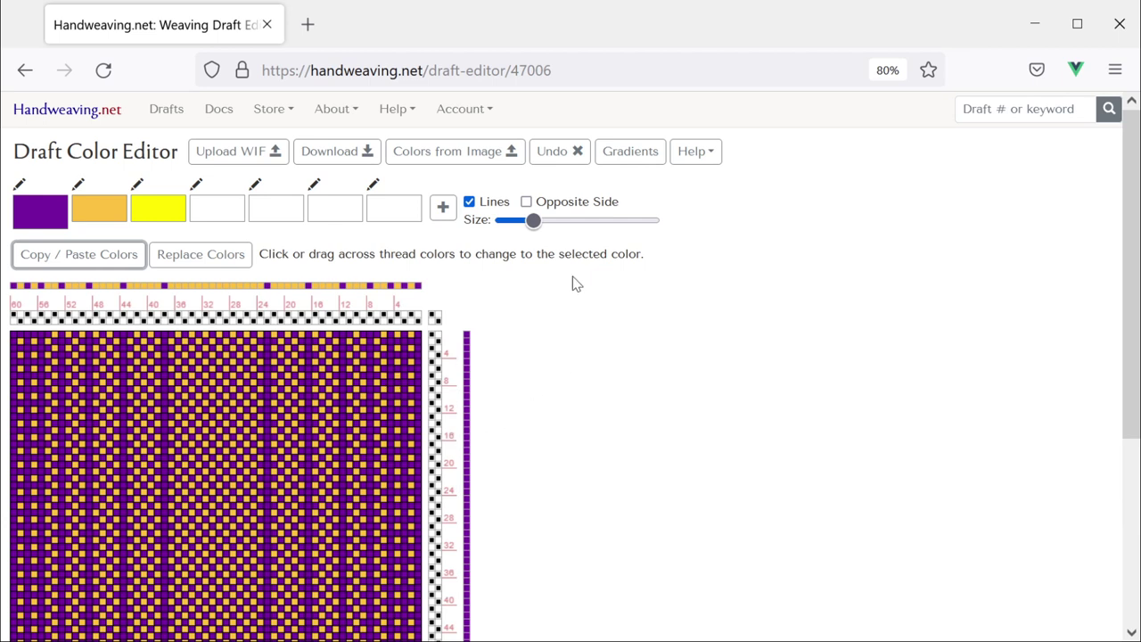
pyautogui.click(560, 156)
pyautogui.scroll(-2, 502, 313)
pyautogui.scroll(2, 458, 314)
pyautogui.click(620, 164)
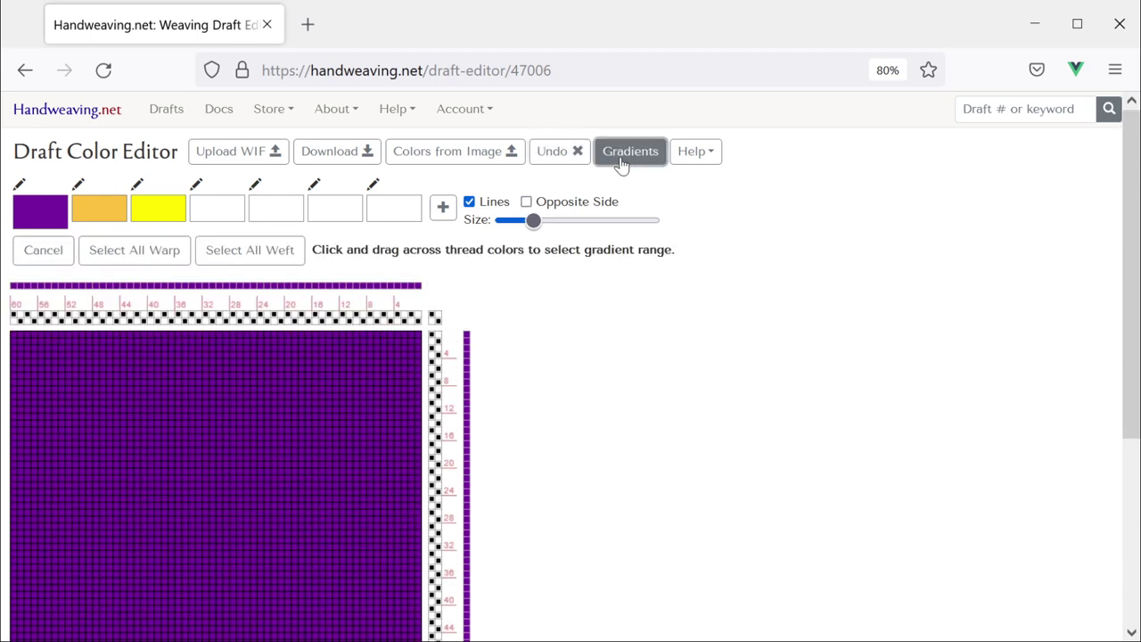
# - Select all warp threads and choose the Fibonacci gradient, previewing Reversed on then off
pyautogui.click(134, 251)
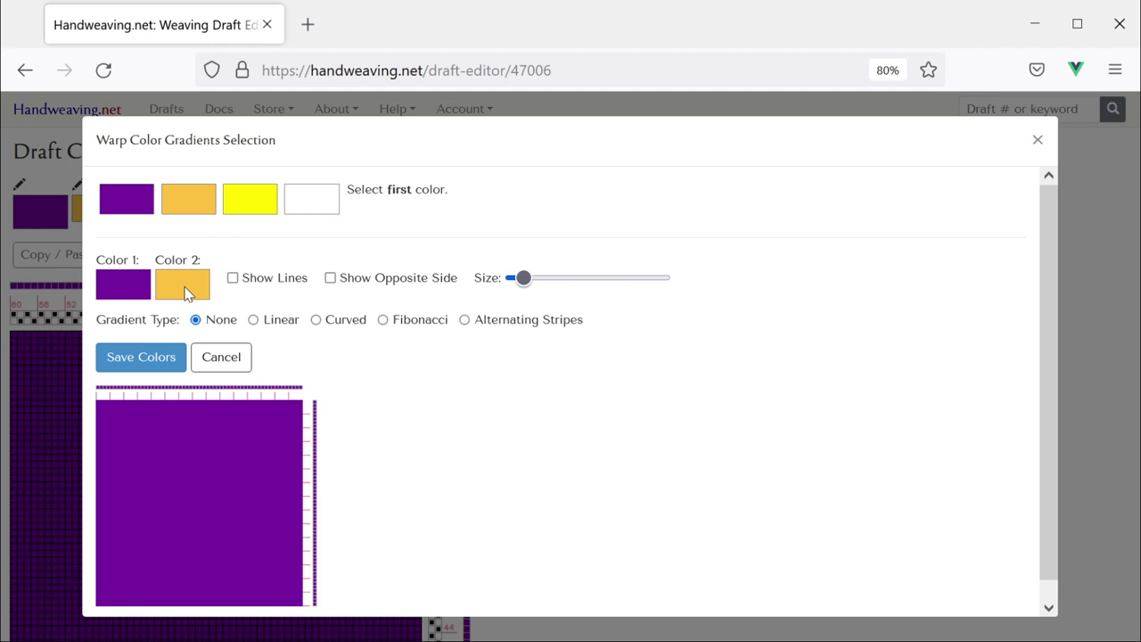
pyautogui.click(383, 321)
pyautogui.scroll(-1, 444, 410)
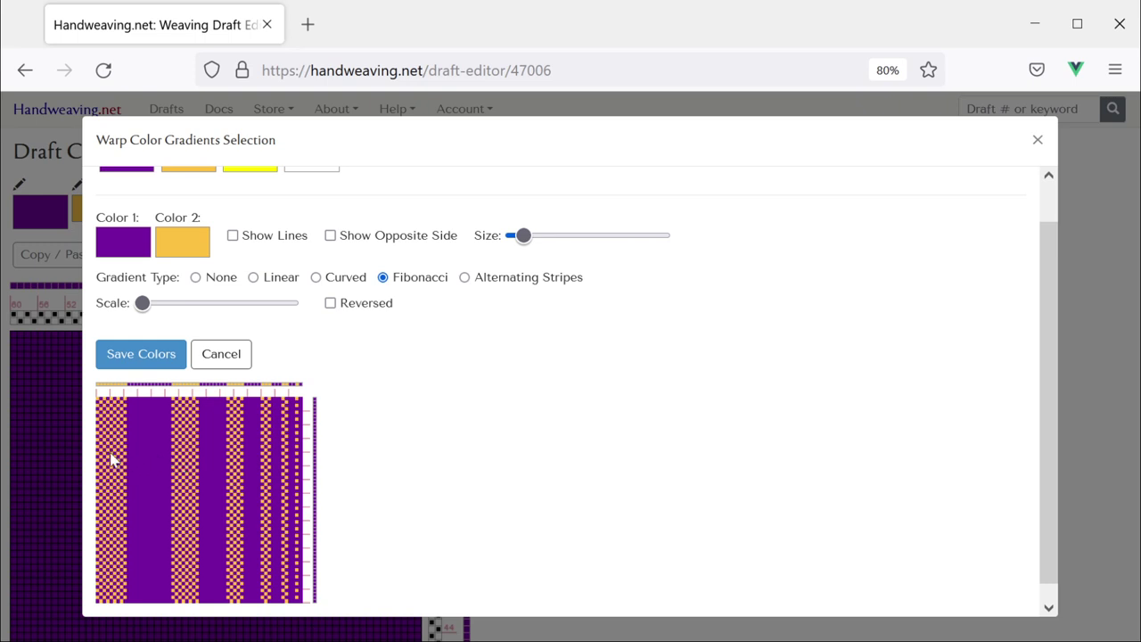
pyautogui.click(331, 304)
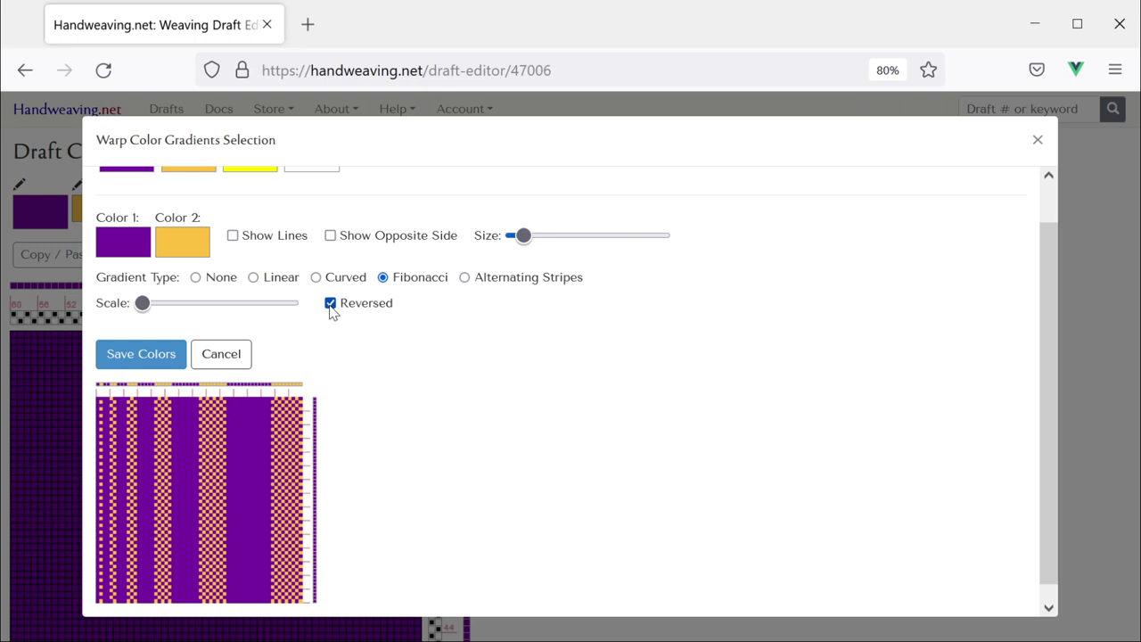
pyautogui.click(331, 304)
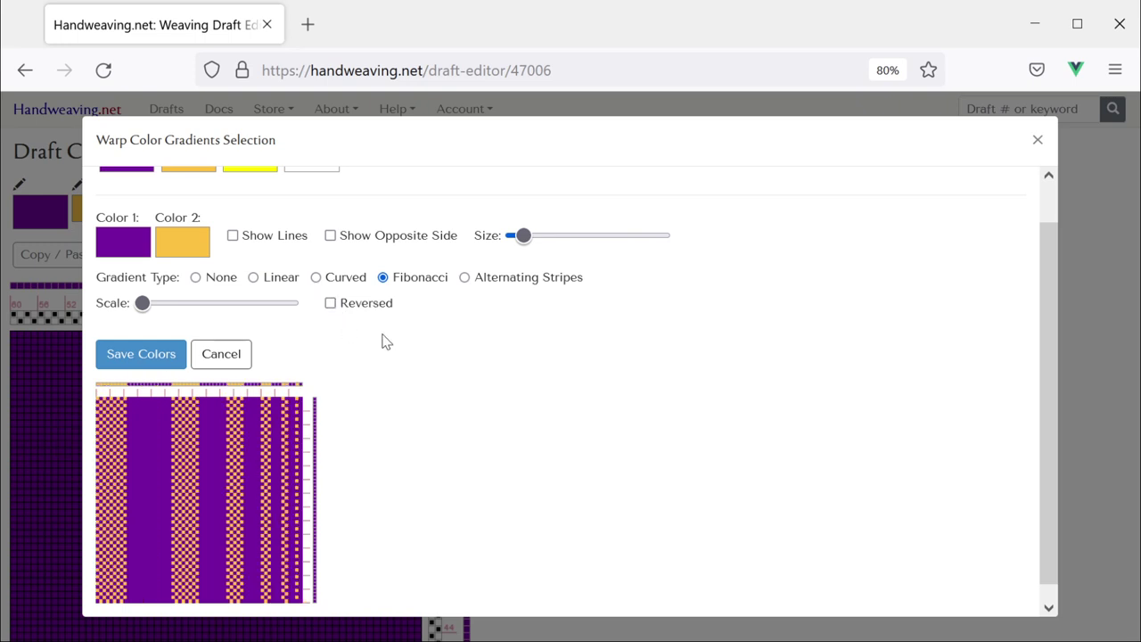
pyautogui.scroll(1, 383, 341)
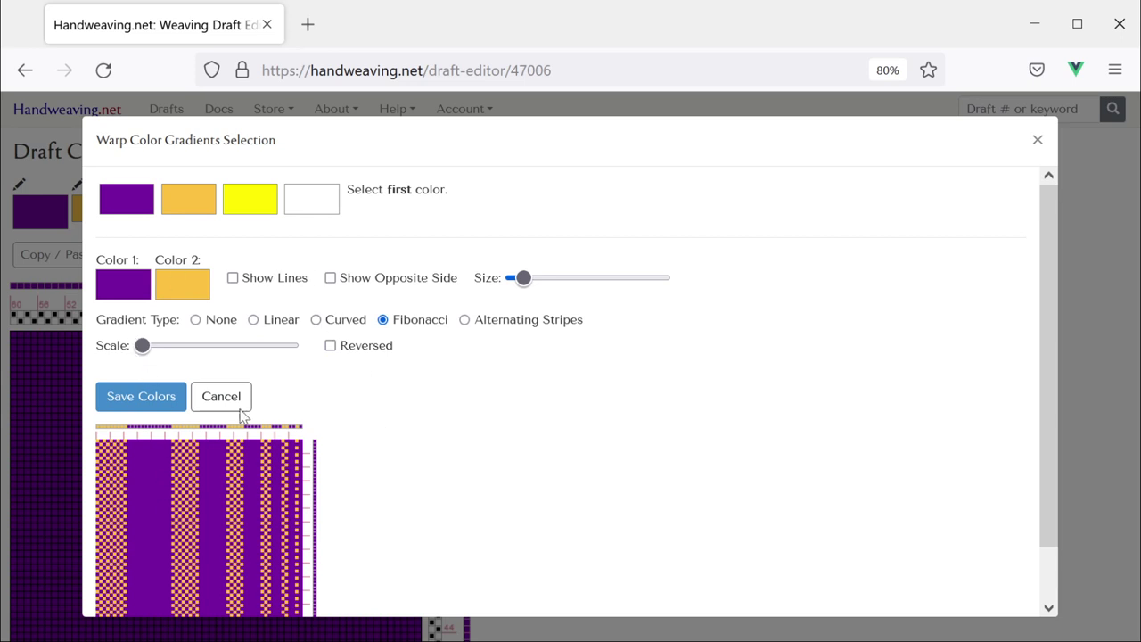
pyautogui.scroll(-1, 268, 468)
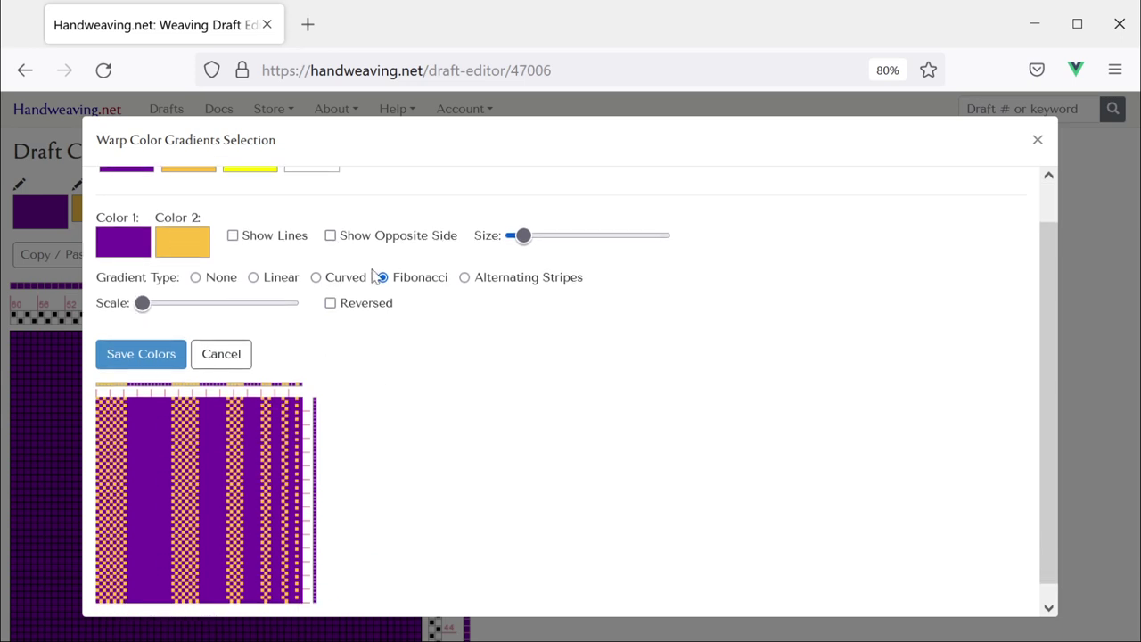
pyautogui.scroll(1, 348, 300)
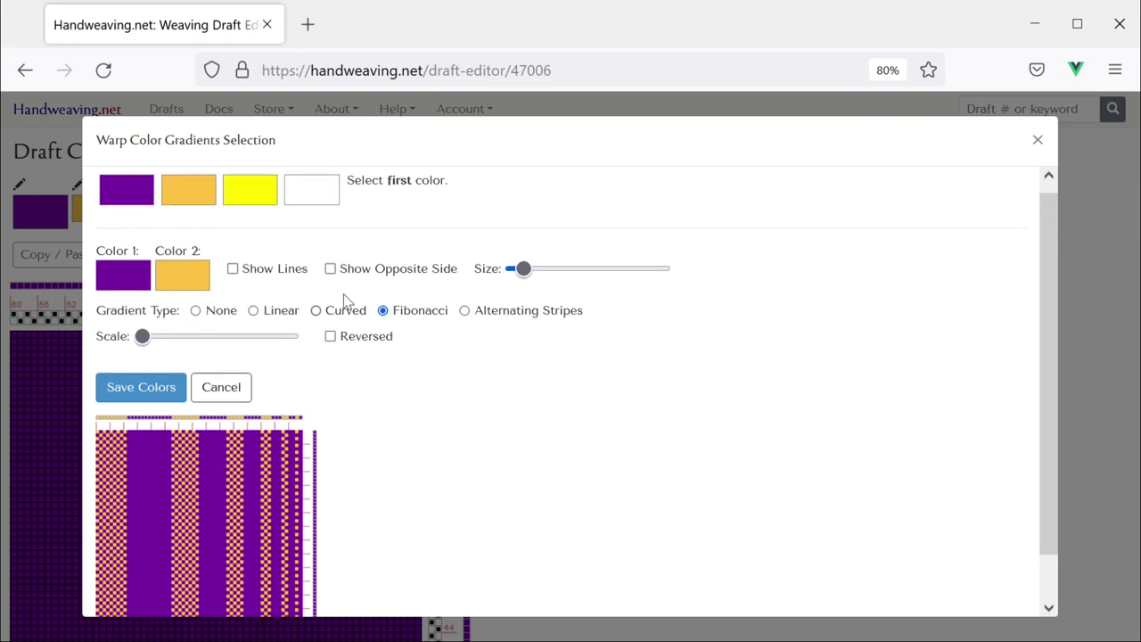
# - Set the gradient colours to purple then orange and save the Fibonacci stripes to the warp
pyautogui.click(130, 204)
pyautogui.click(254, 212)
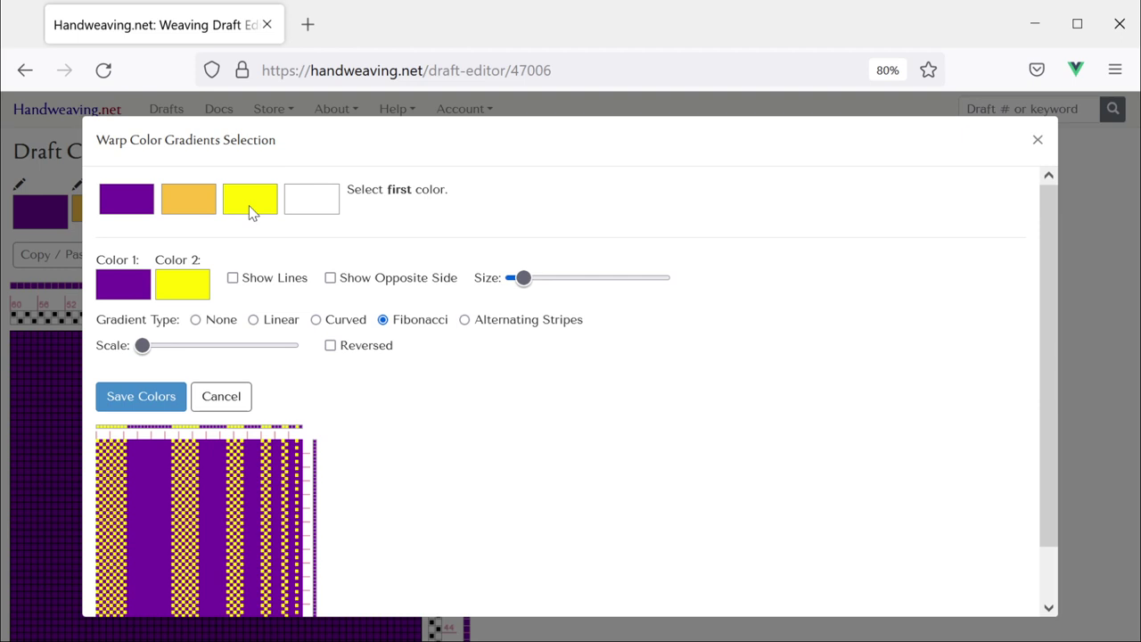
pyautogui.scroll(-2, 402, 413)
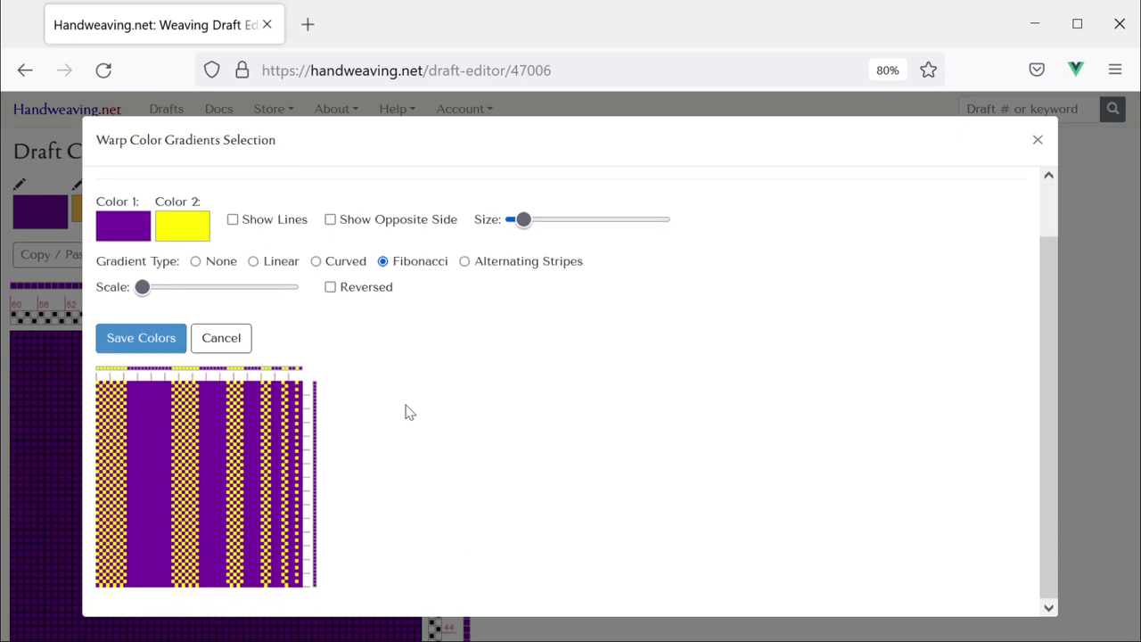
pyautogui.scroll(2, 370, 411)
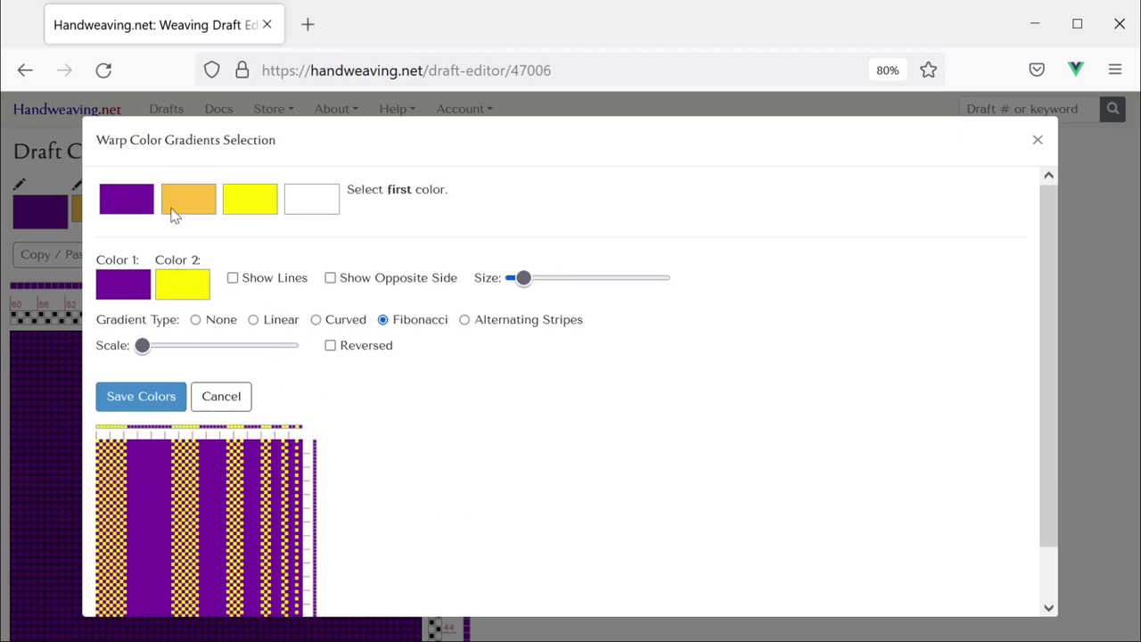
pyautogui.click(126, 198)
pyautogui.click(190, 199)
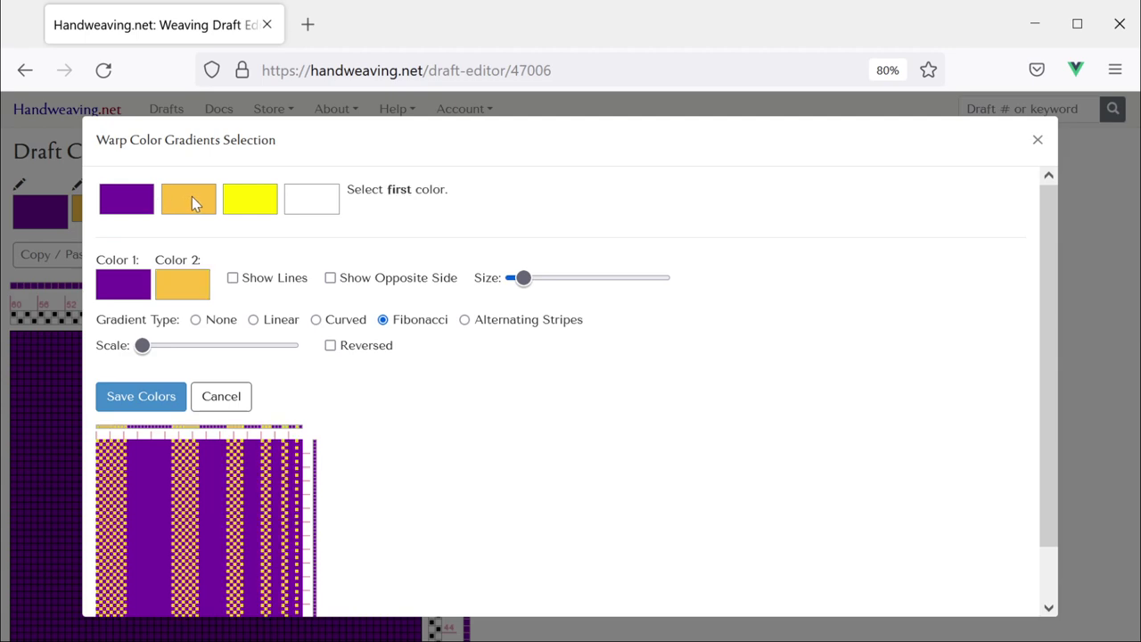
pyautogui.scroll(-1, 321, 351)
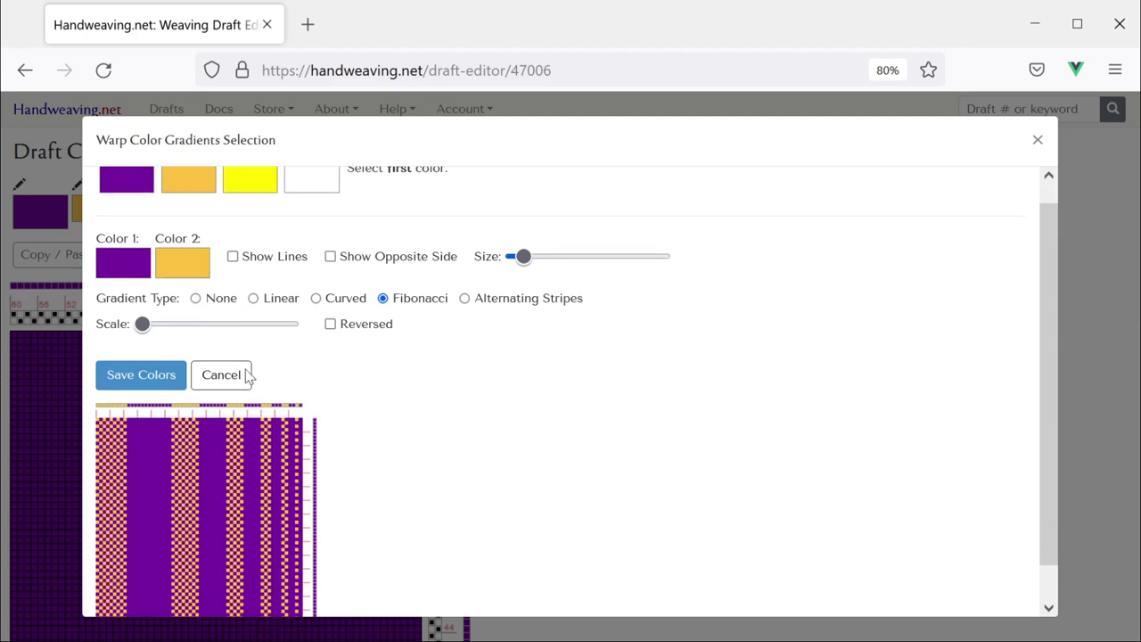
pyautogui.click(133, 376)
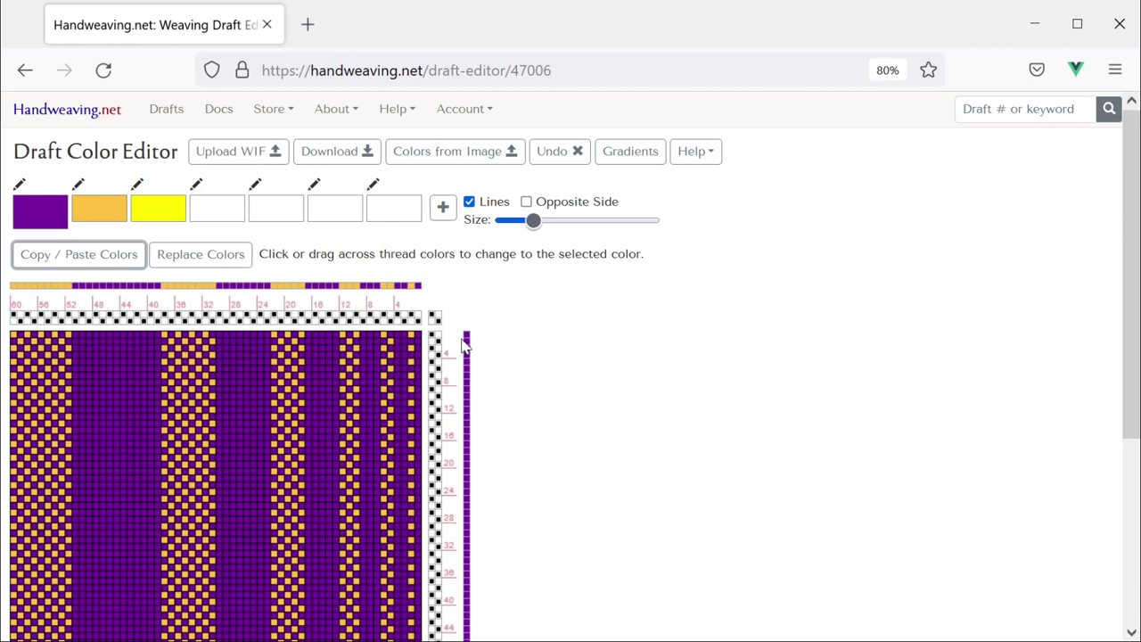
# - Undo the Fibonacci warp gradient and start an all-warp gradient from orange to purple
pyautogui.click(558, 152)
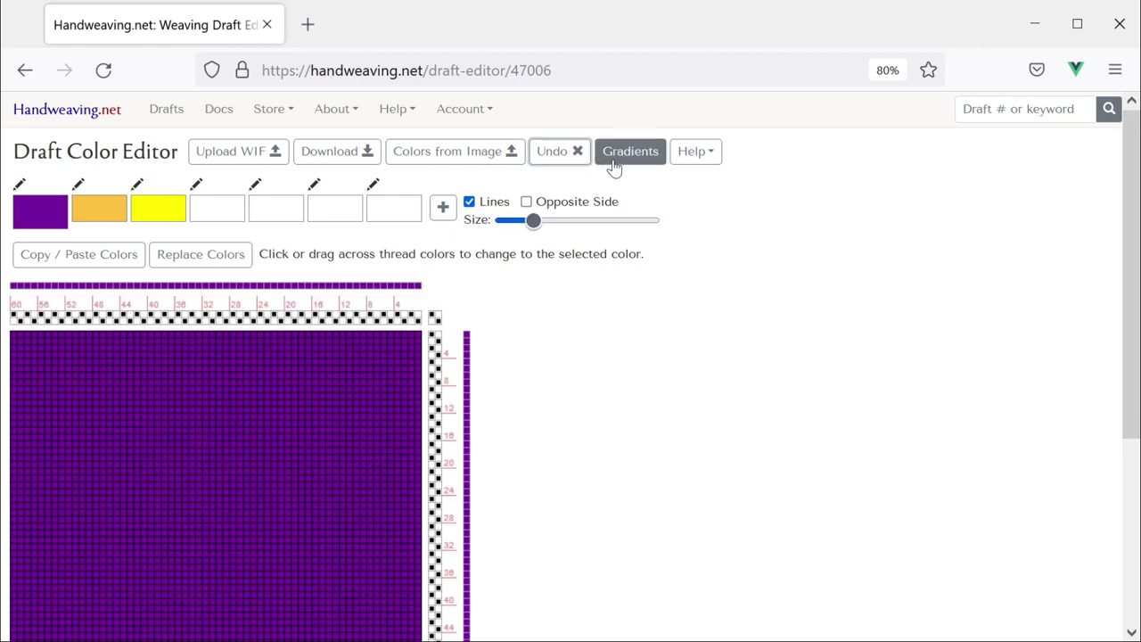
pyautogui.click(614, 170)
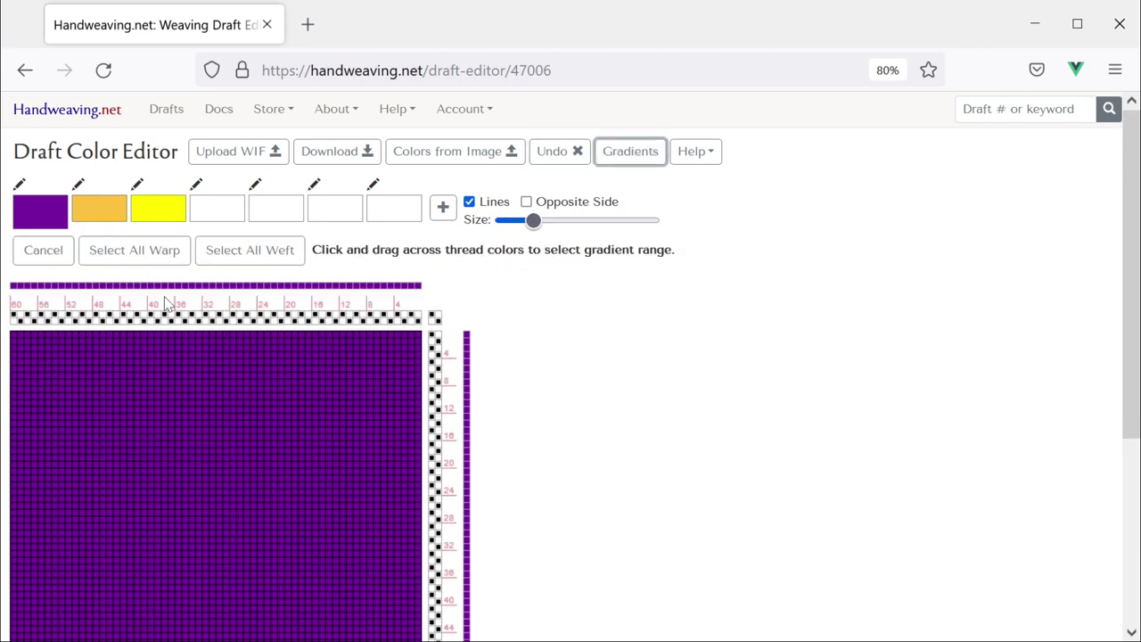
pyautogui.click(148, 254)
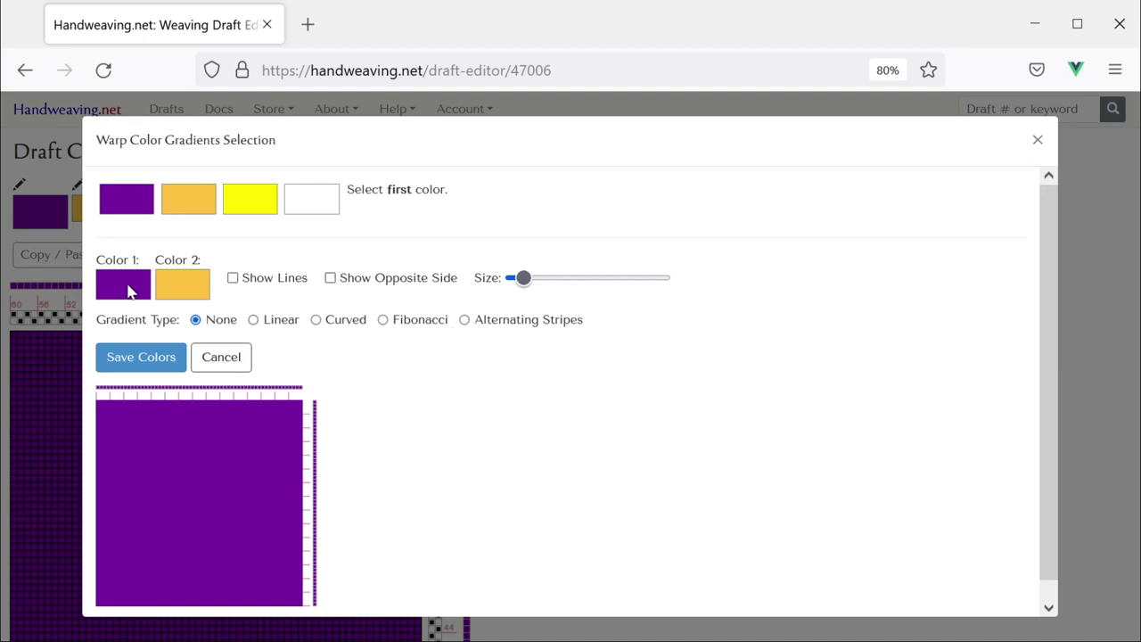
pyautogui.click(185, 200)
pyautogui.click(131, 208)
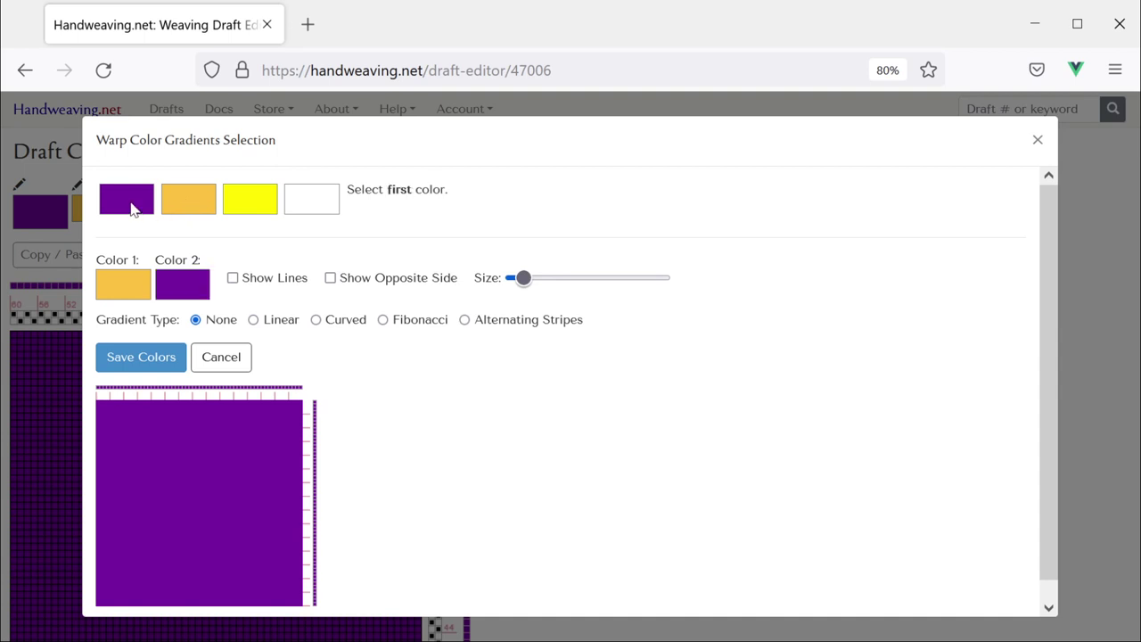
# - Choose Alternating Stripes with 2 orange and 4 purple threads and save them to the warp
pyautogui.click(465, 321)
pyautogui.scroll(-1, 392, 380)
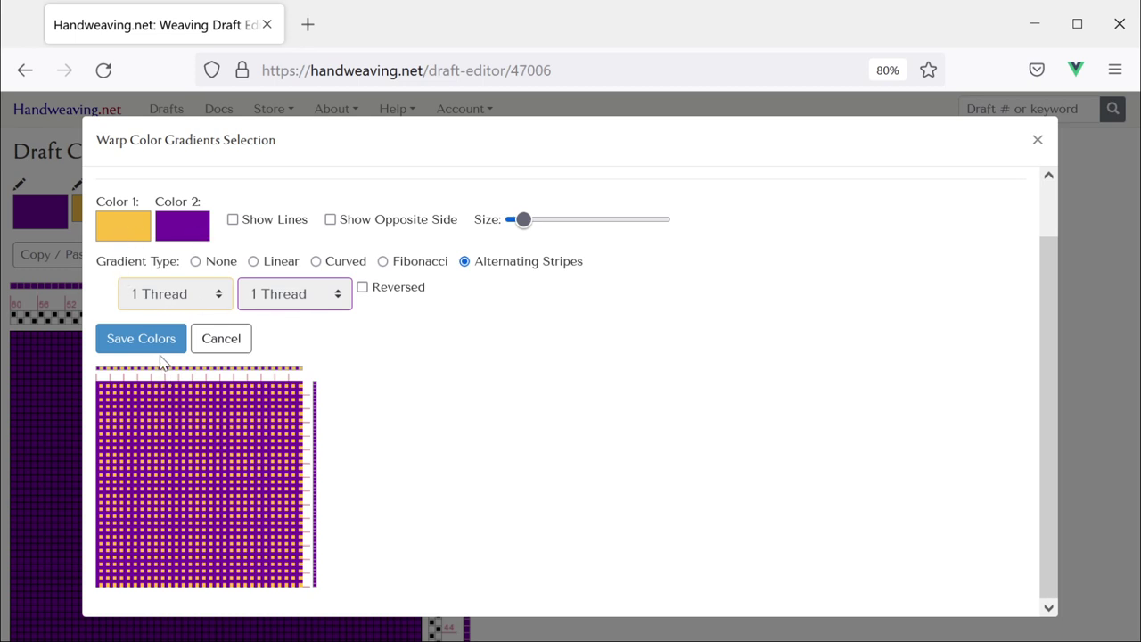
pyautogui.click(184, 297)
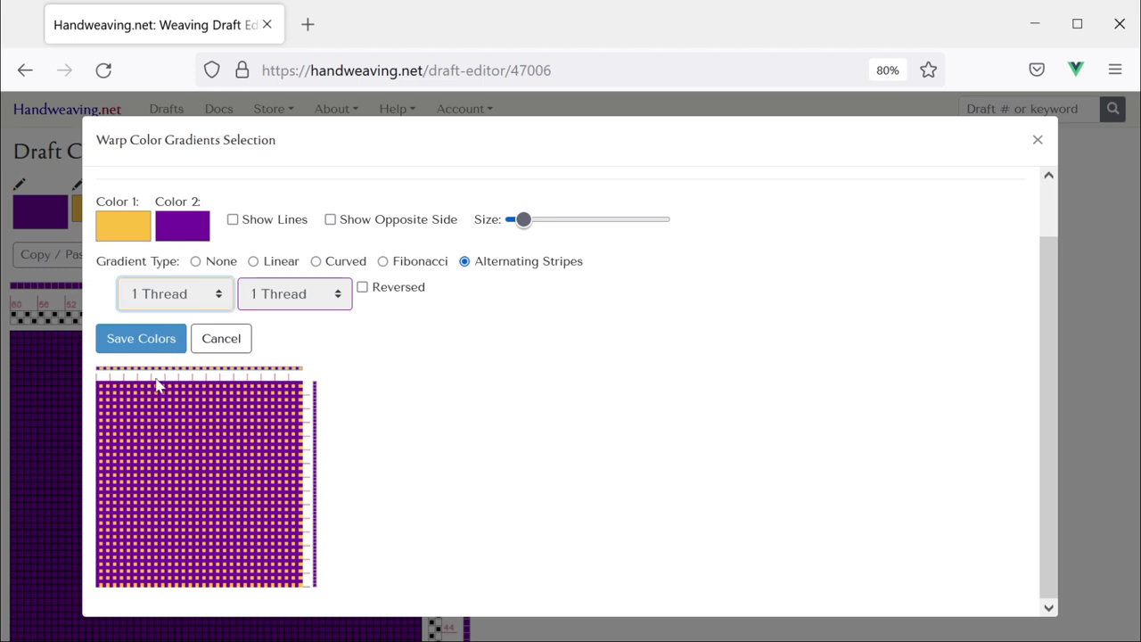
pyautogui.press('Down')
pyautogui.click(280, 301)
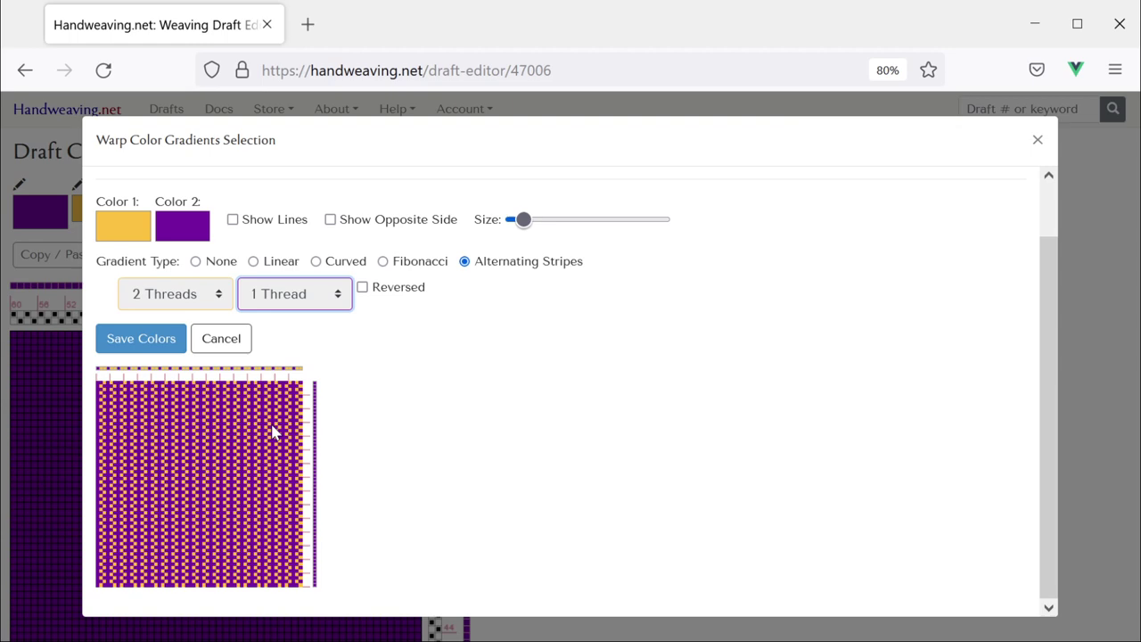
pyautogui.press('Down')
pyautogui.press('Down')
pyautogui.press('Down')
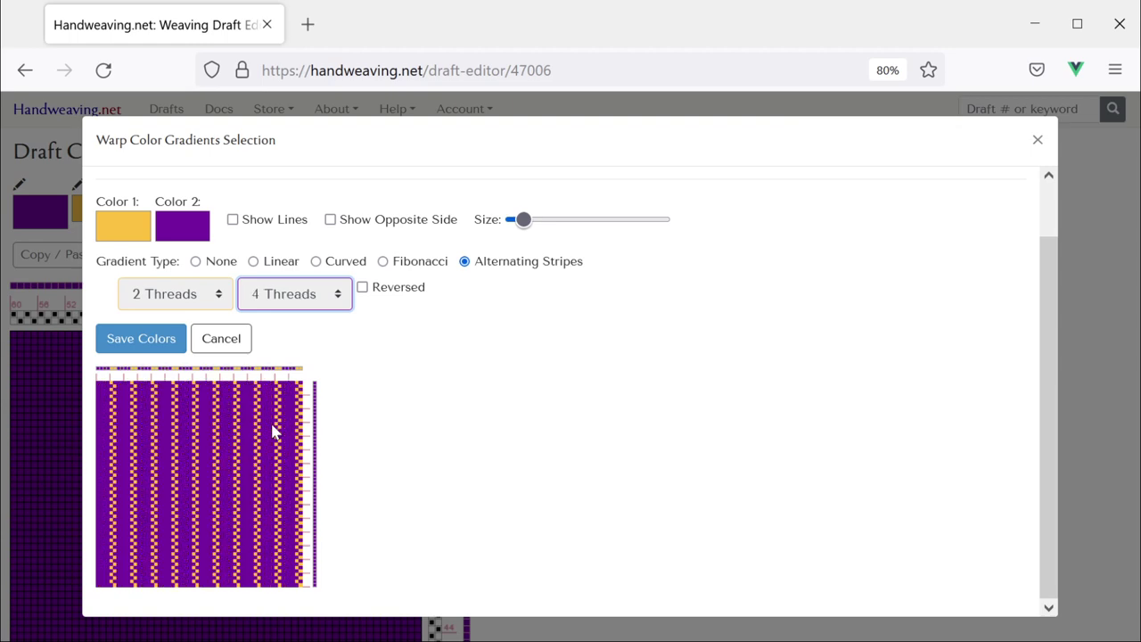
pyautogui.click(151, 347)
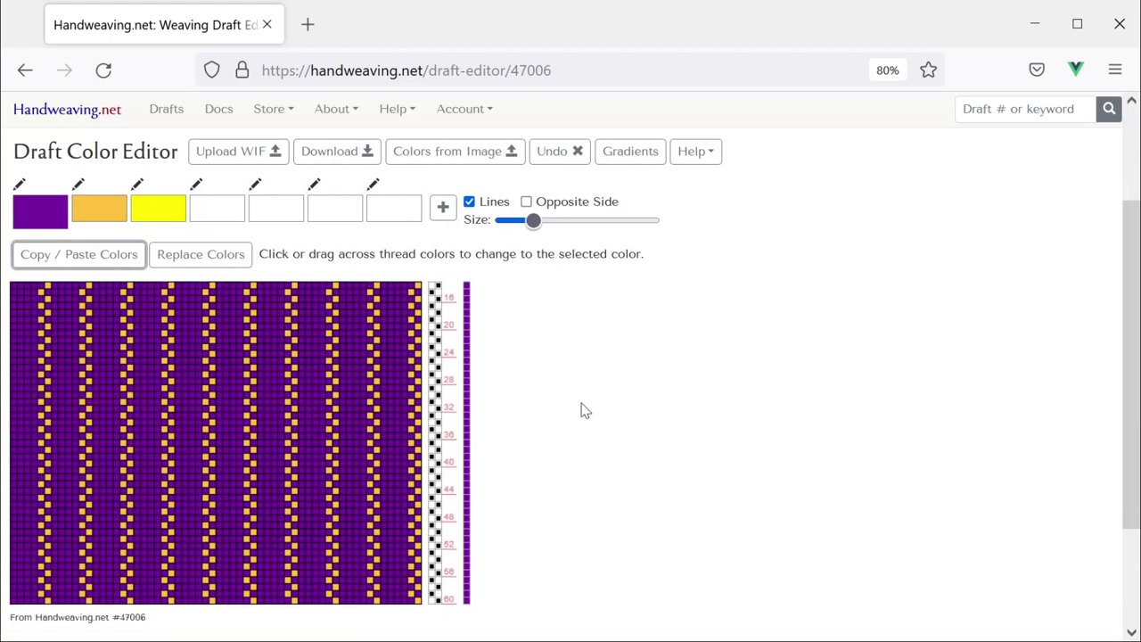
# - Set all weft threads to alternating stripes of 2 orange and 4 purple threads
pyautogui.click(629, 163)
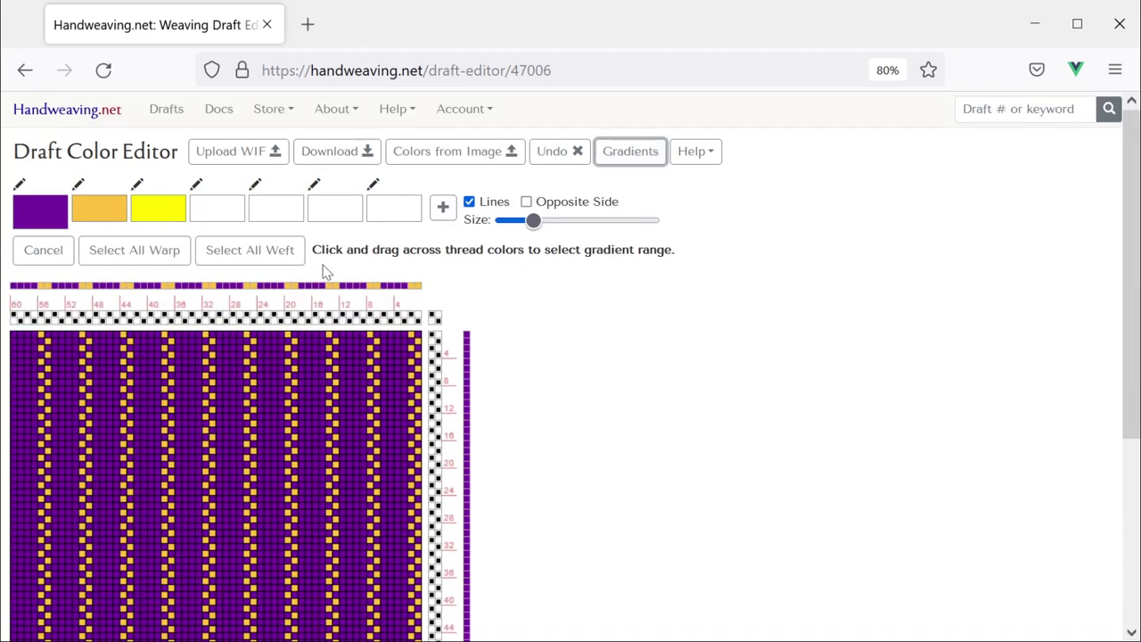
pyautogui.click(251, 251)
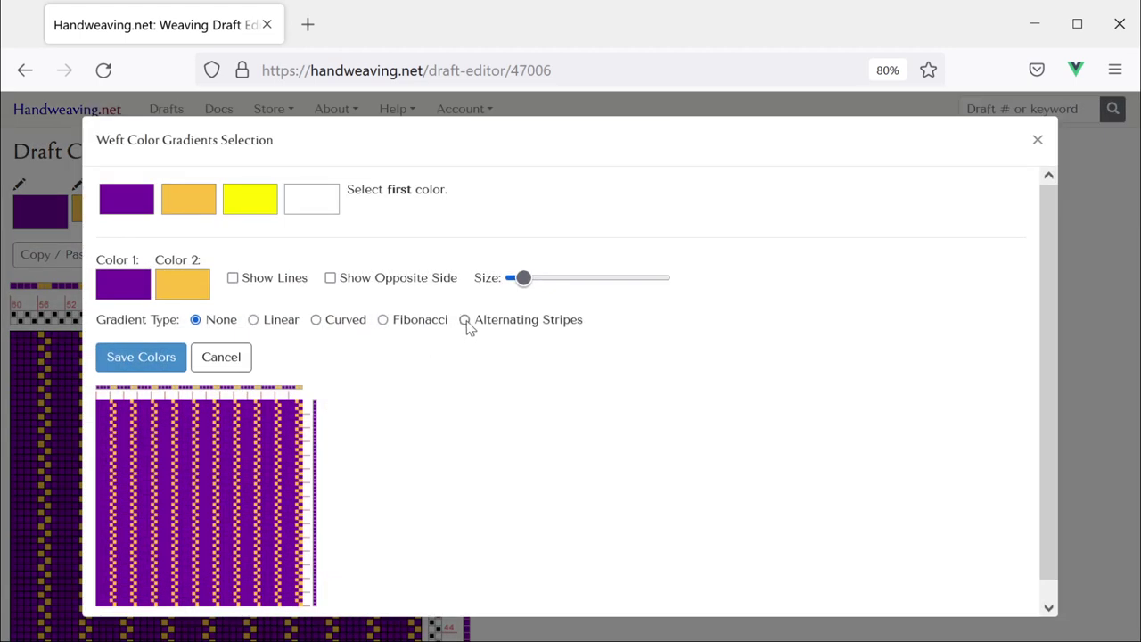
pyautogui.click(187, 207)
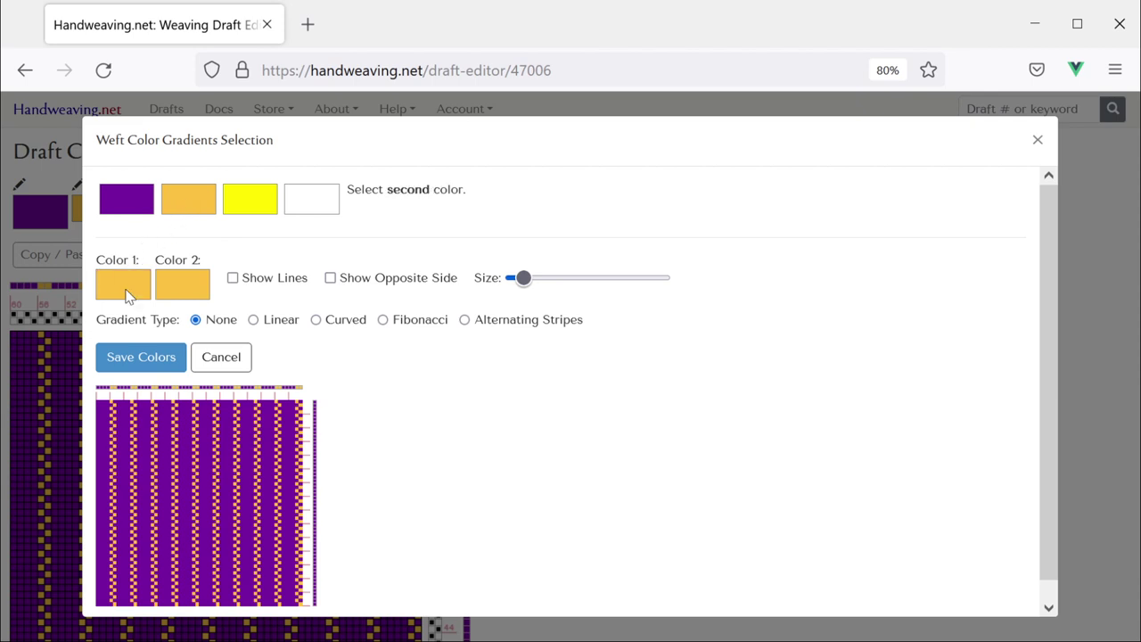
pyautogui.click(122, 209)
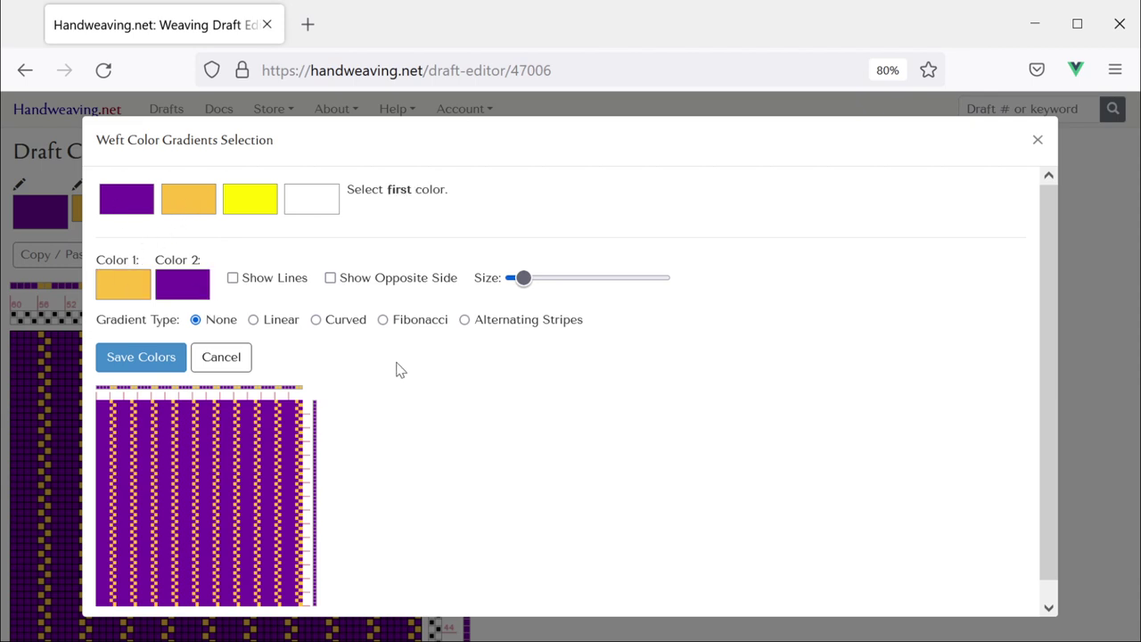
pyautogui.click(464, 321)
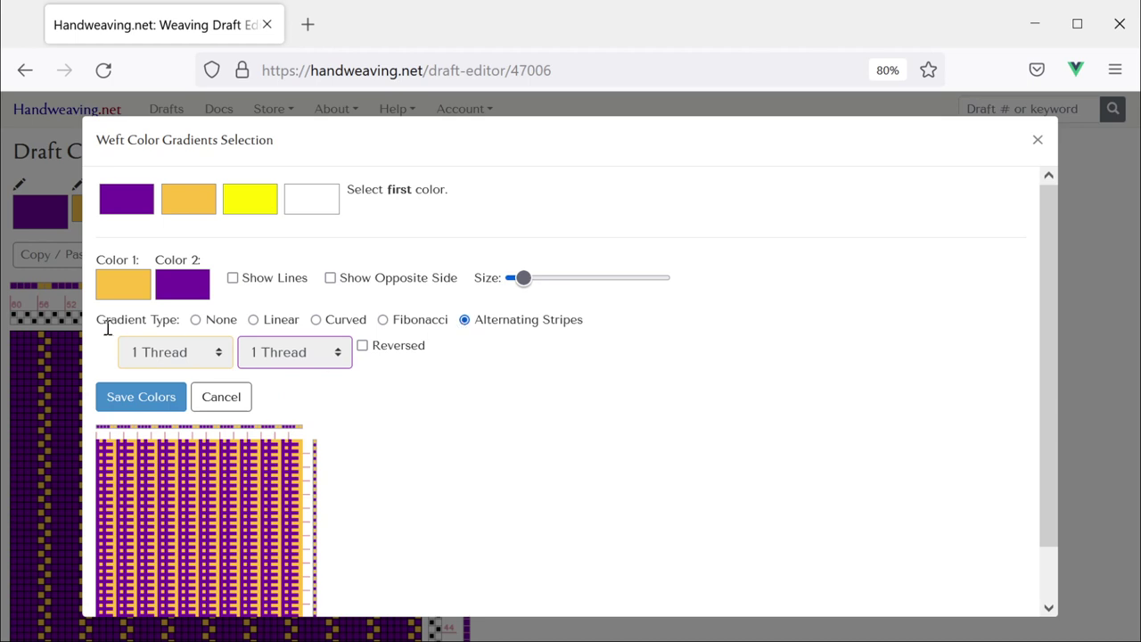
pyautogui.click(175, 357)
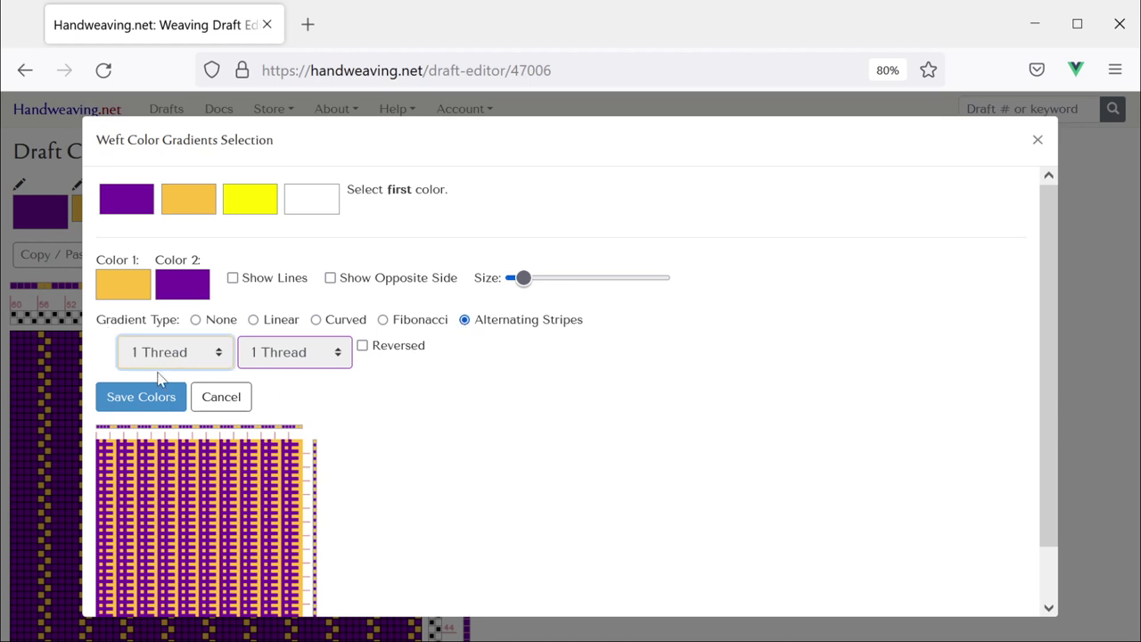
pyautogui.click(151, 443)
pyautogui.click(281, 355)
pyautogui.click(275, 495)
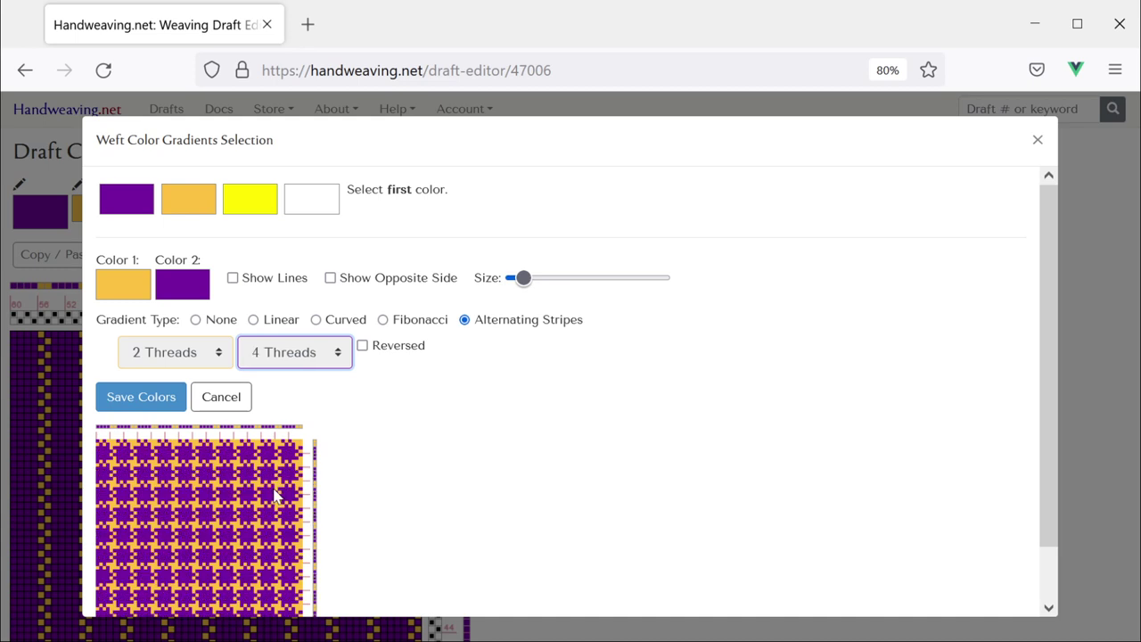
# - Turn on Show Lines to preview the checked pattern, then save the weft stripes
pyautogui.scroll(-1, 373, 419)
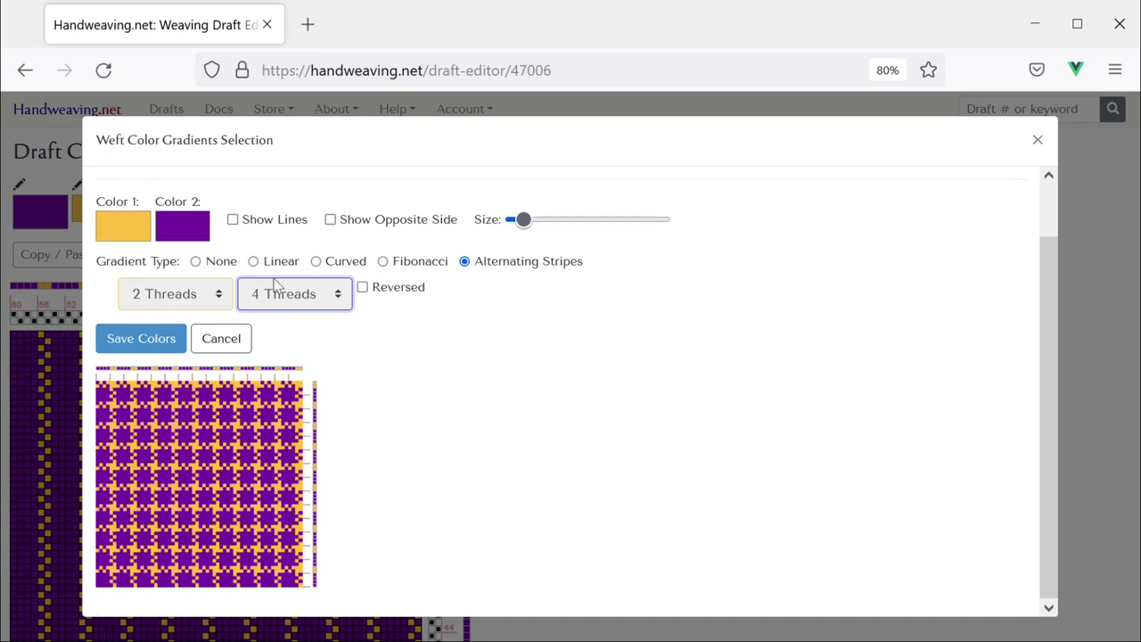
pyautogui.click(233, 221)
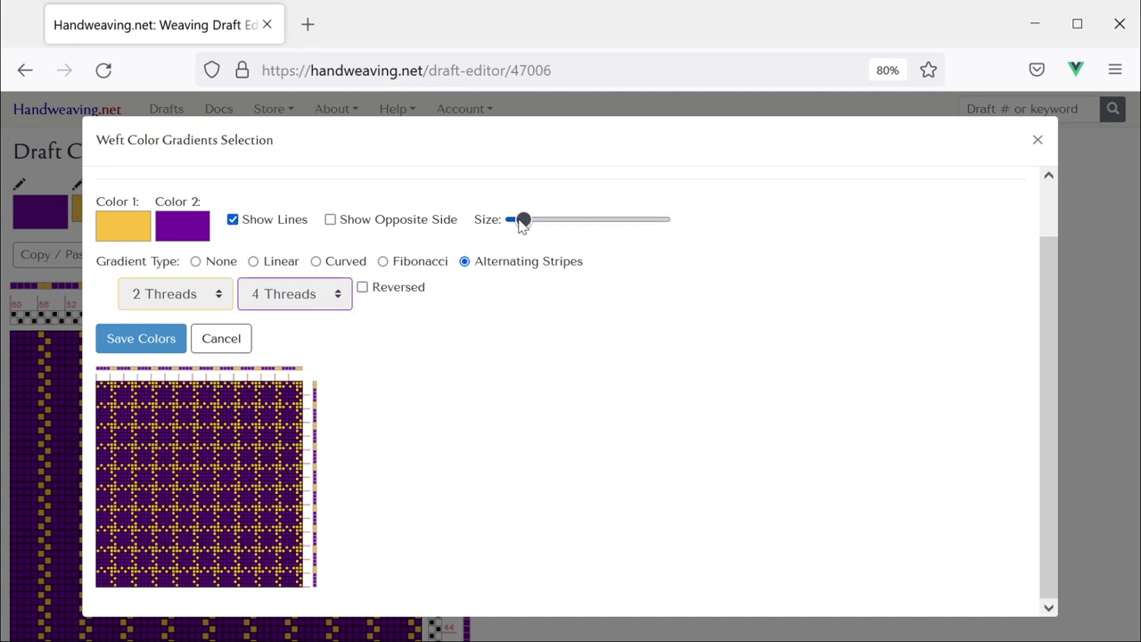
pyautogui.scroll(1, 522, 225)
pyautogui.moveTo(525, 274); pyautogui.dragTo(581, 274)
pyautogui.scroll(-2, 595, 393)
pyautogui.scroll(-5, 596, 392)
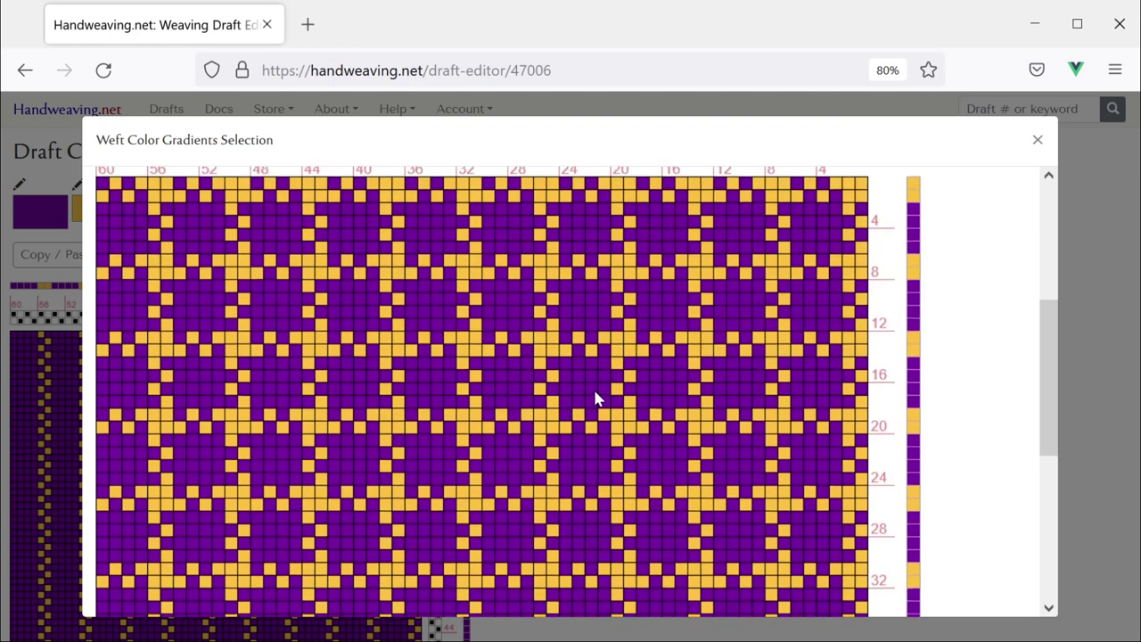
pyautogui.scroll(3, 588, 417)
pyautogui.scroll(3, 584, 409)
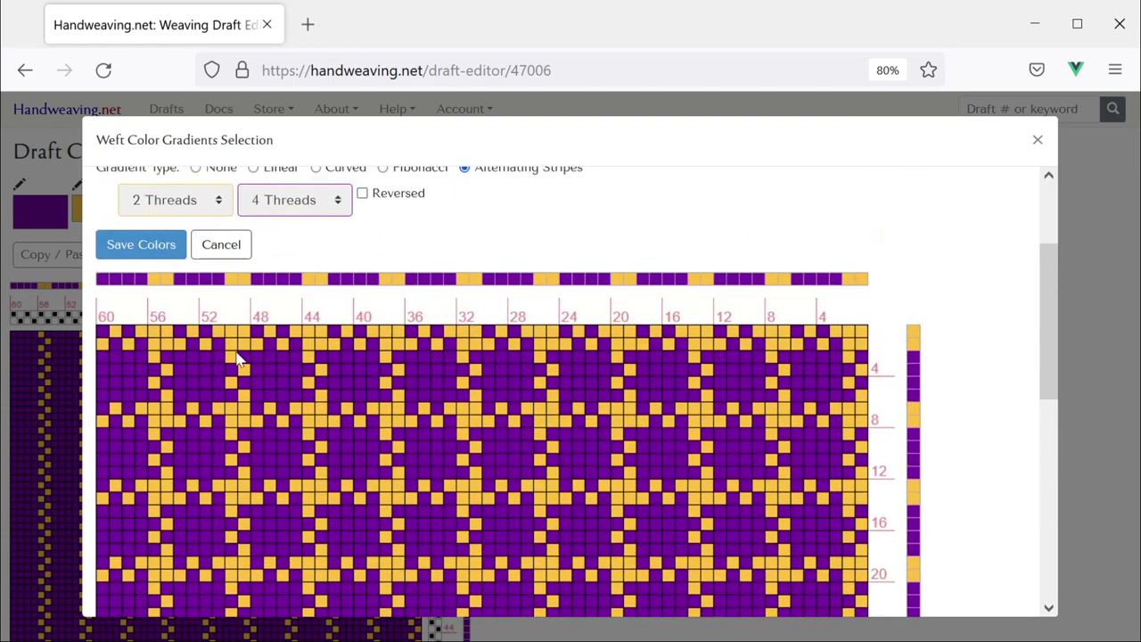
pyautogui.click(148, 404)
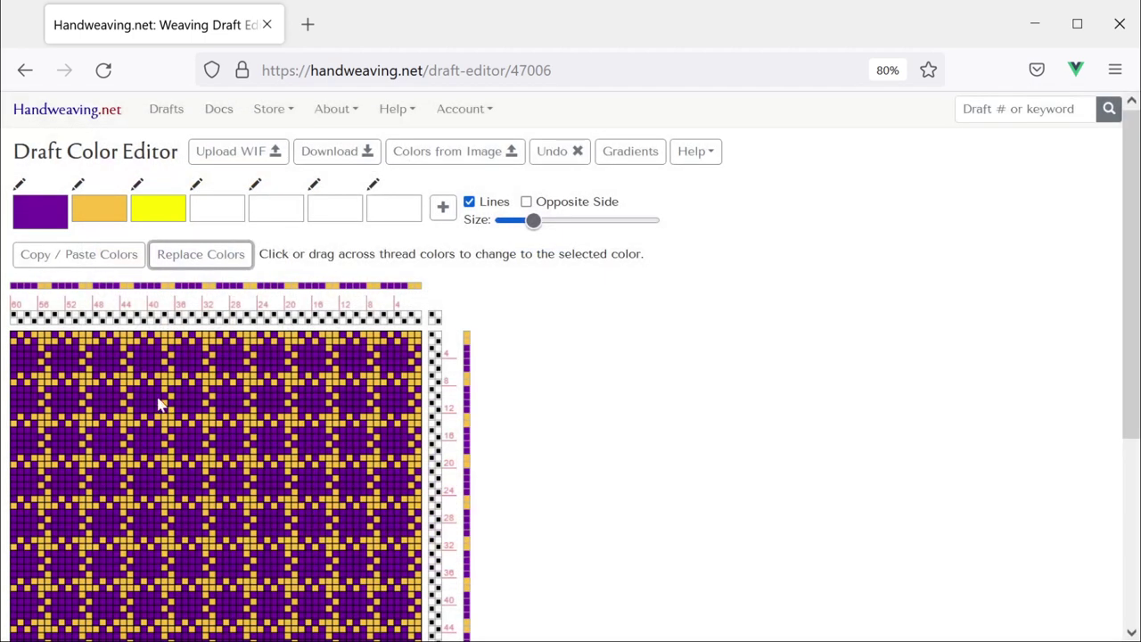
# - Undo the weft striping and then the warp striping, leaving the drawdown solid purple
pyautogui.scroll(3, 248, 389)
pyautogui.click(556, 166)
pyautogui.click(554, 157)
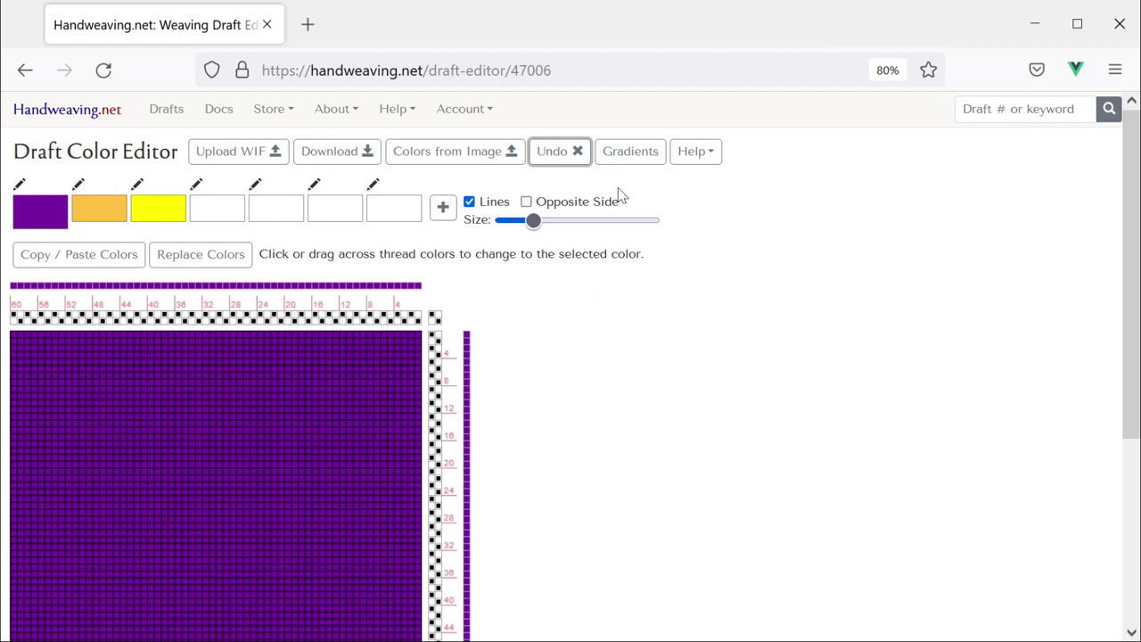
# - Mark the warp threads as the range and set an orange-to-purple Fibonacci gradient
pyautogui.click(626, 153)
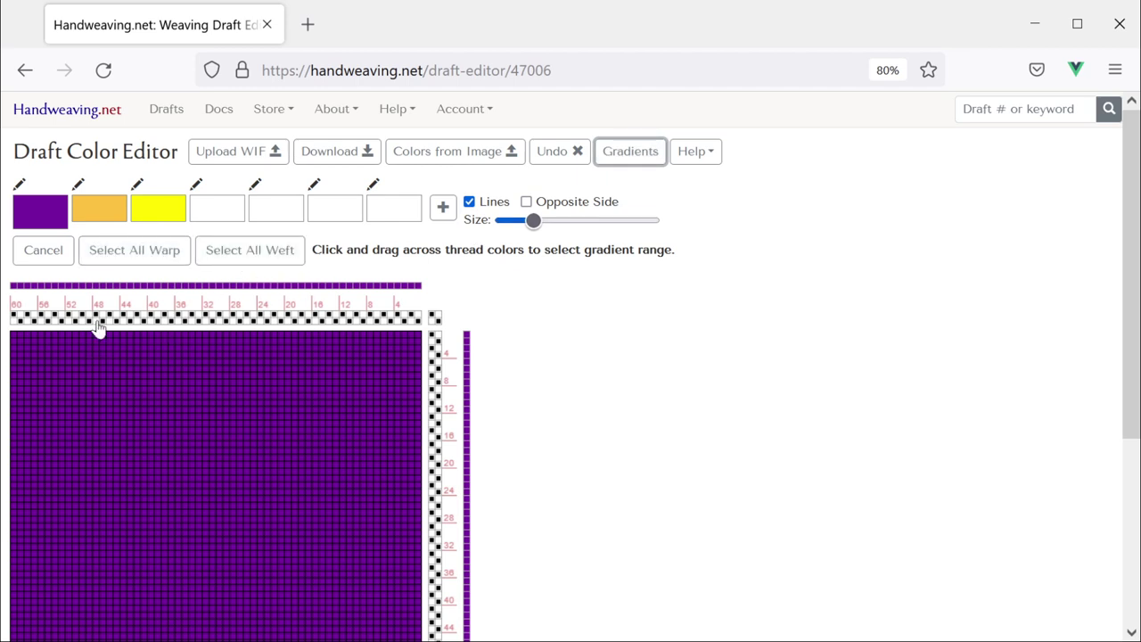
pyautogui.moveTo(98, 295); pyautogui.dragTo(318, 295)
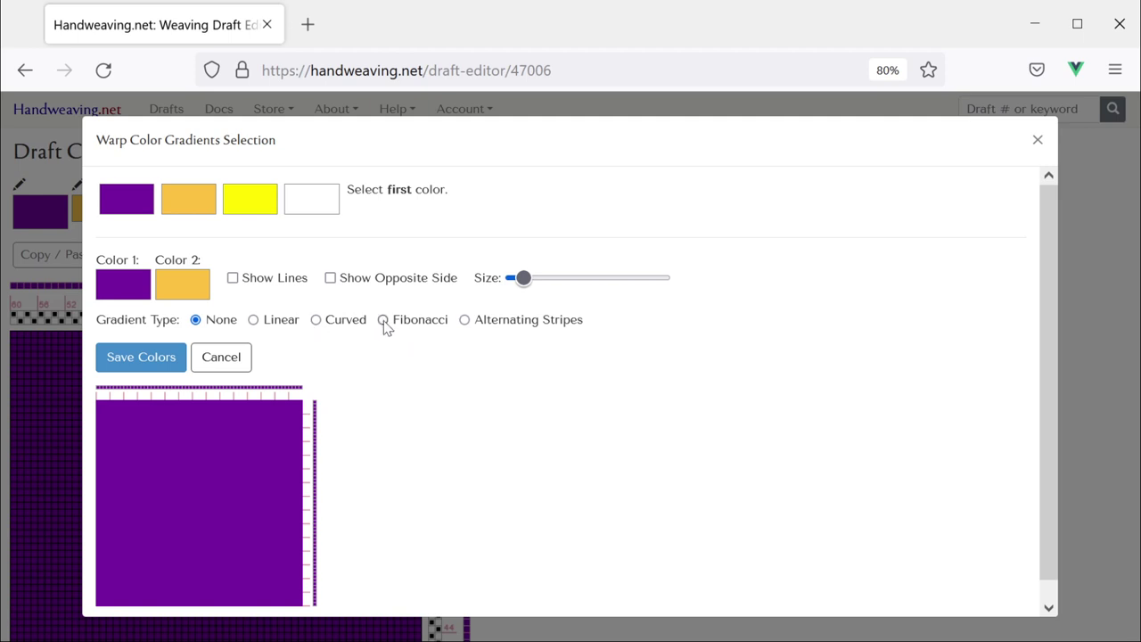
pyautogui.click(184, 207)
pyautogui.click(125, 204)
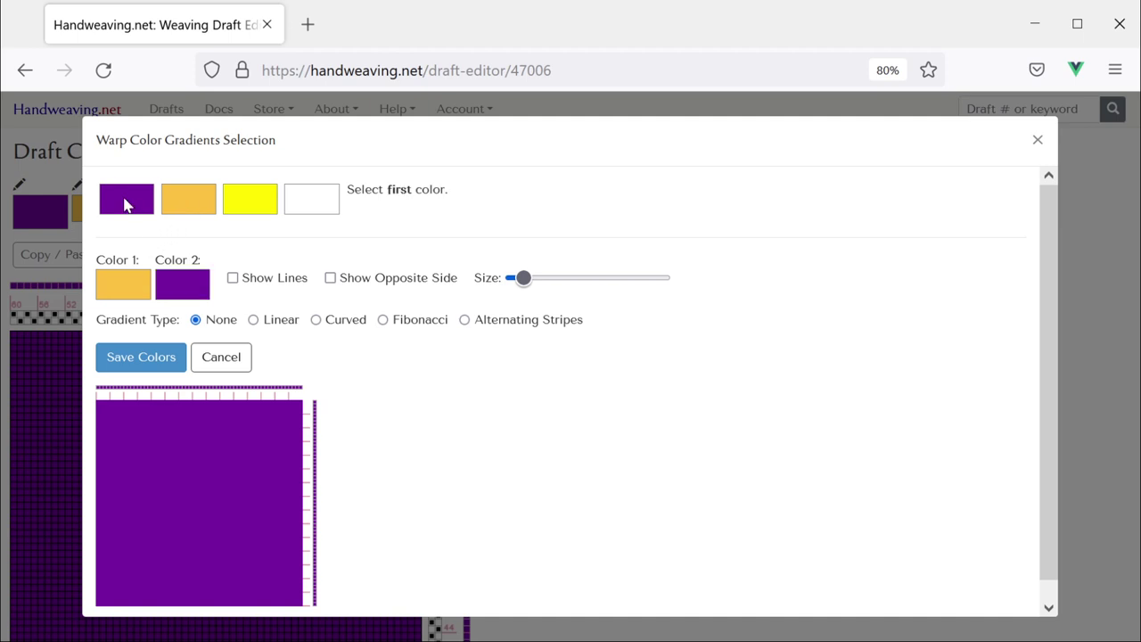
pyautogui.click(384, 320)
pyautogui.scroll(-1, 419, 422)
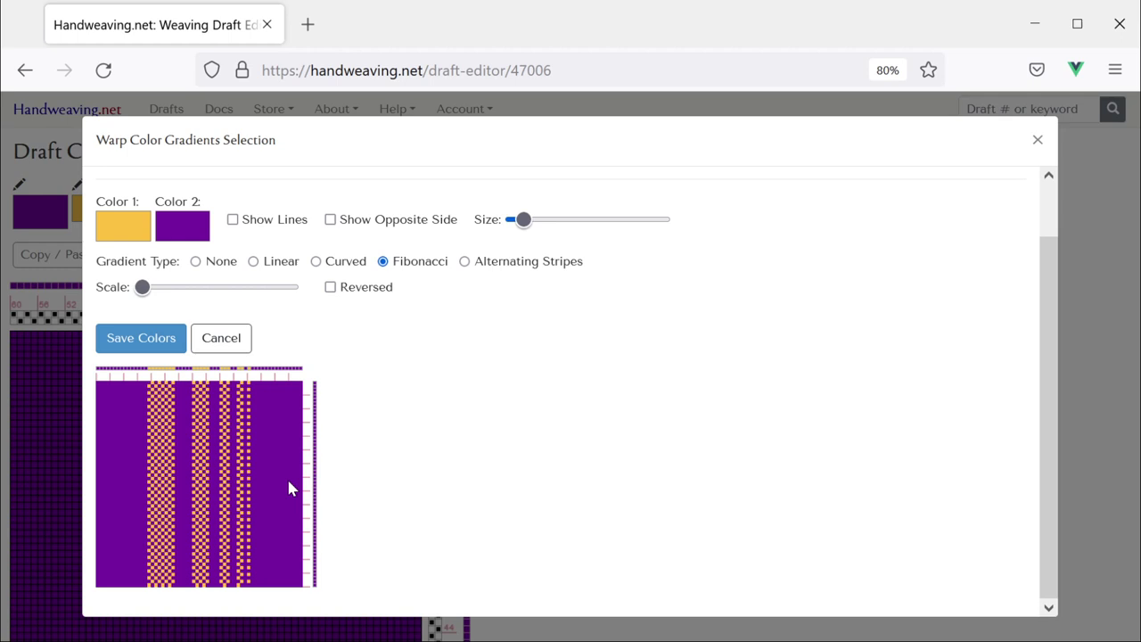